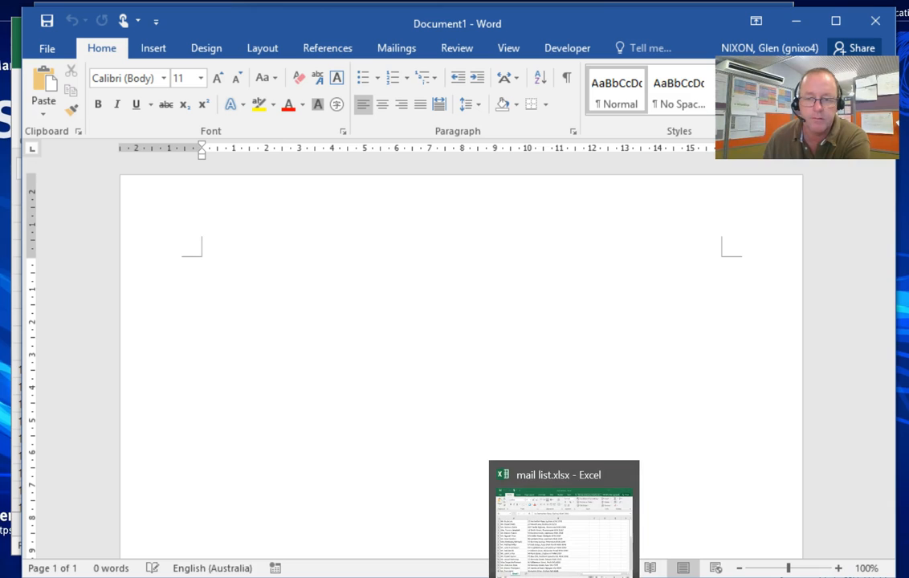
- Review the names and addresses in mail list.xlsx, and the recipient placeholders and body text of Task 2 - Business Letter.docx
left_click(565, 577)
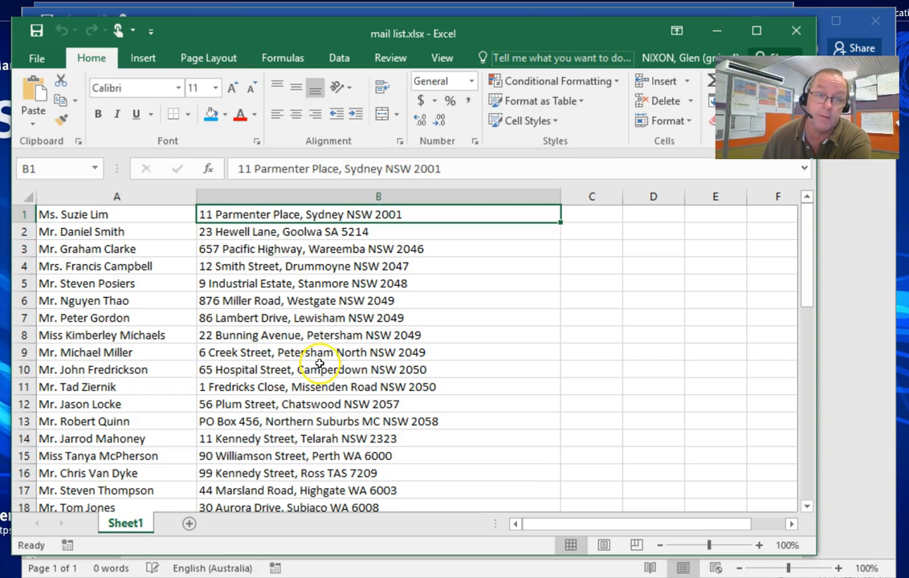
left_click(715, 34)
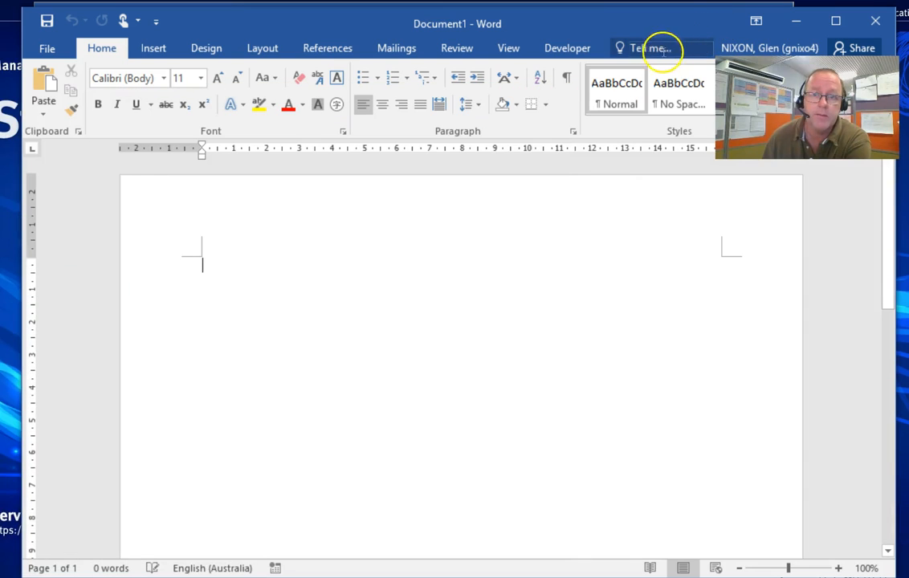
left_click(177, 577)
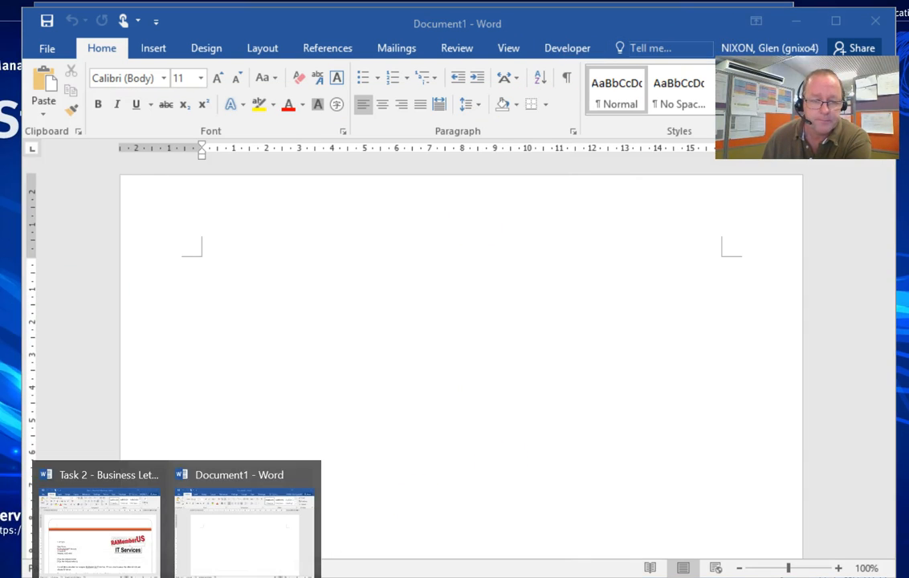
left_click(142, 538)
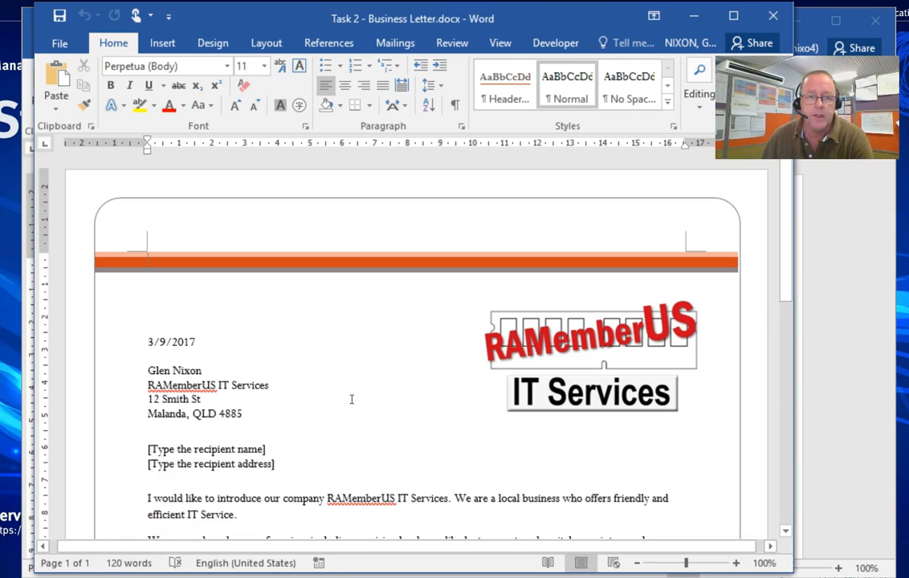
scroll(351, 399, "down", 3)
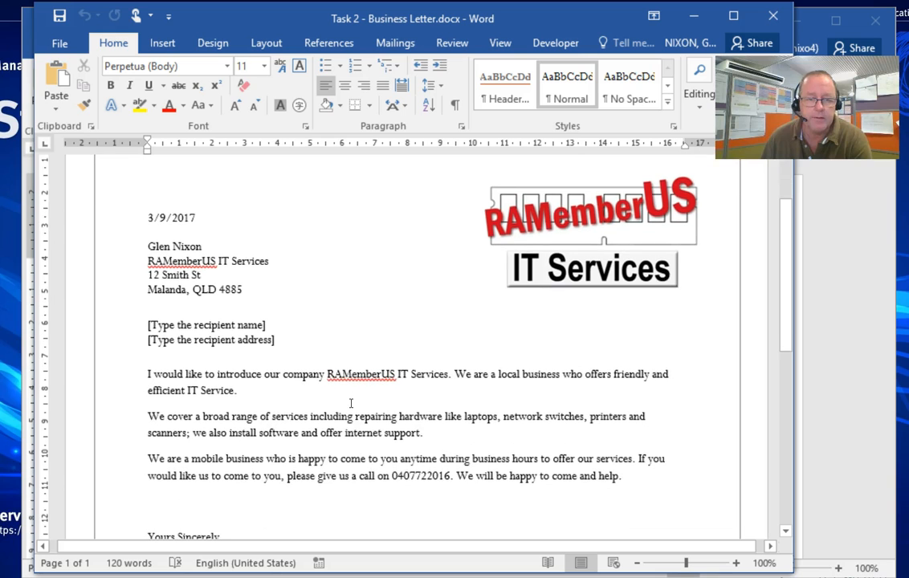
scroll(328, 324, "up", 1)
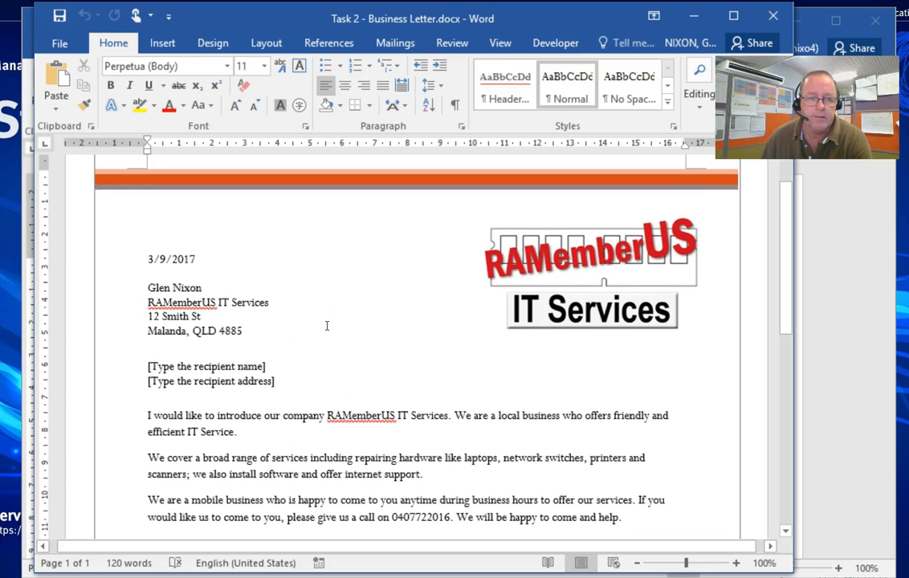
scroll(327, 325, "down", 1)
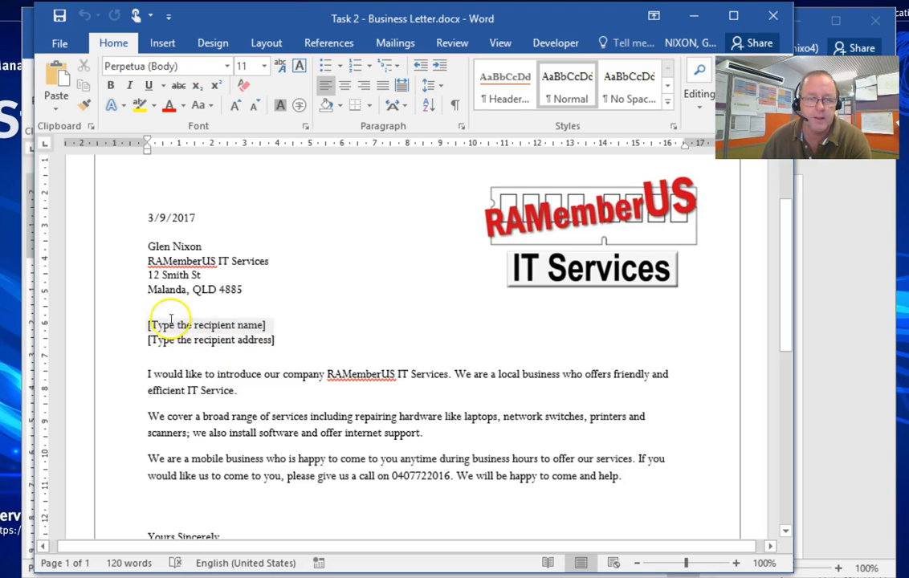
scroll(367, 329, "down", 1)
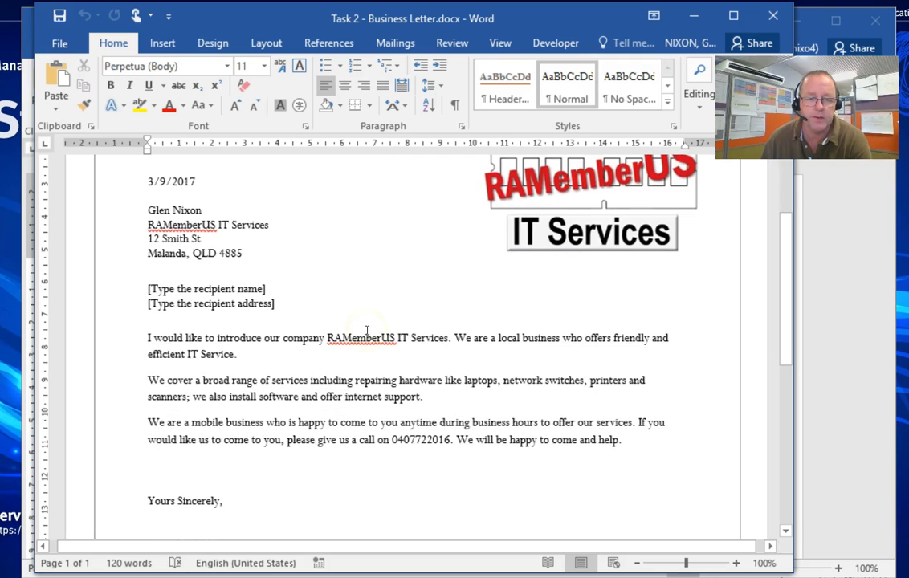
scroll(367, 330, "up", 1)
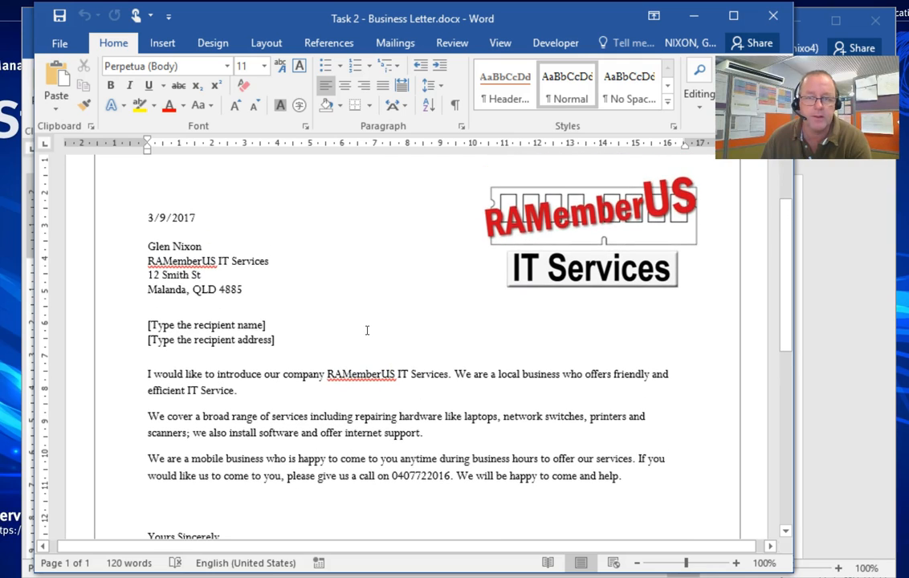
left_click(692, 16)
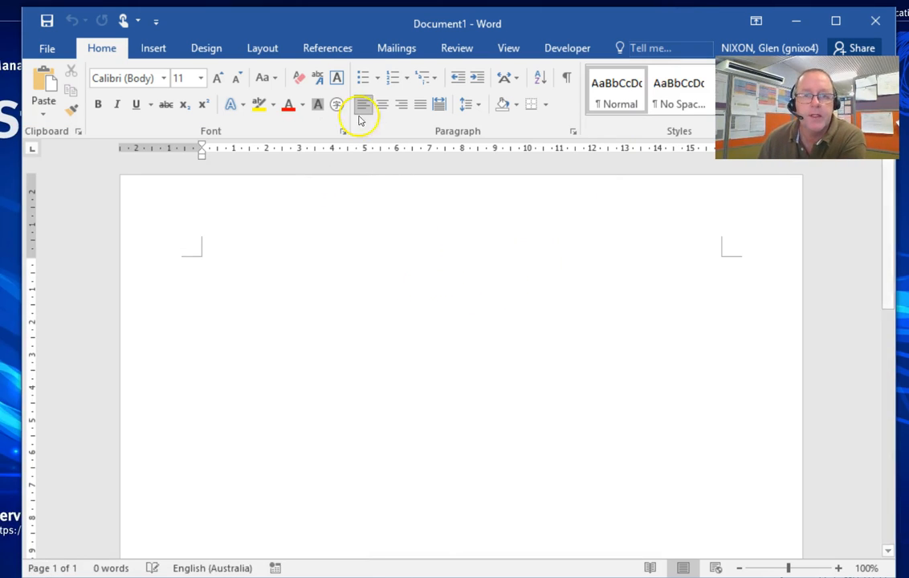
- Start the Step-by-Step Mail Merge Wizard in the blank document with Letters as the document type and continue to the starting document stage
left_click(401, 51)
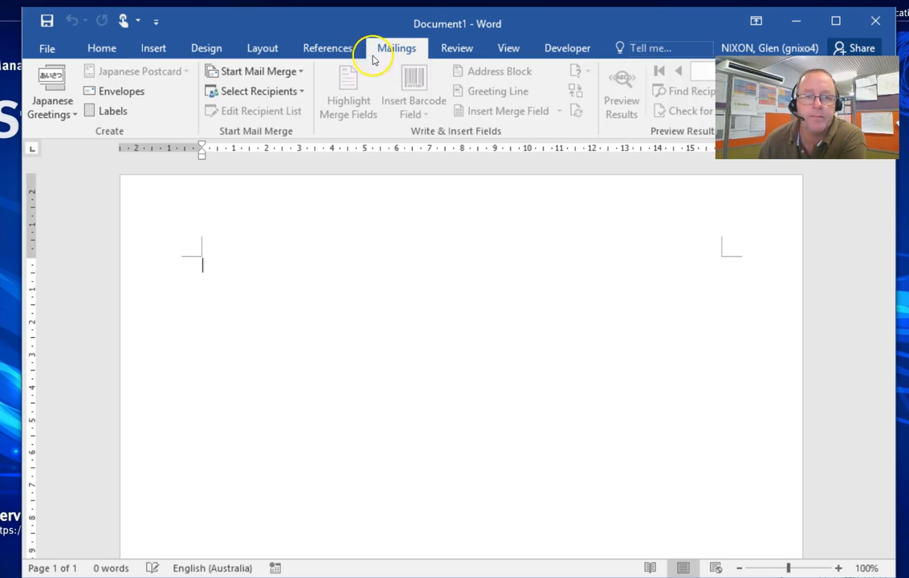
left_click(300, 73)
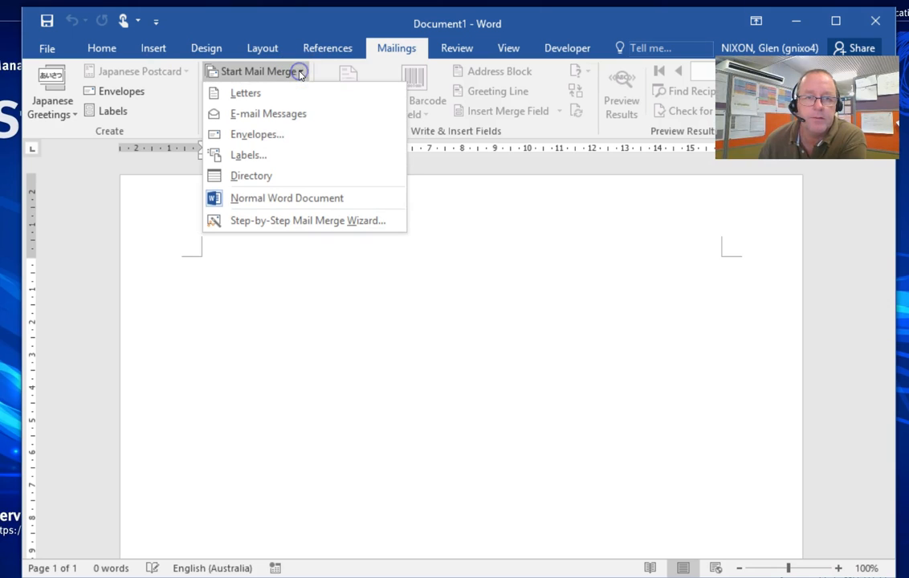
left_click(270, 222)
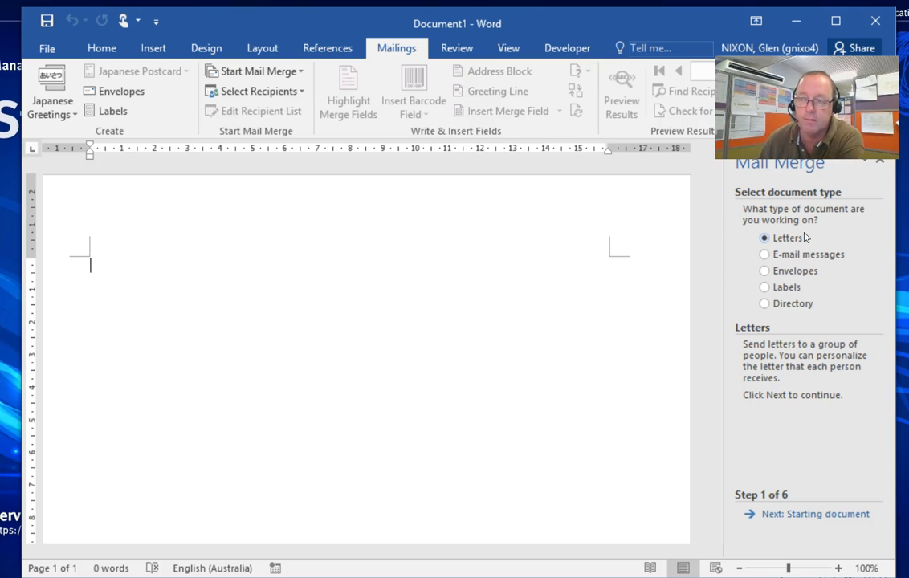
left_click(807, 515)
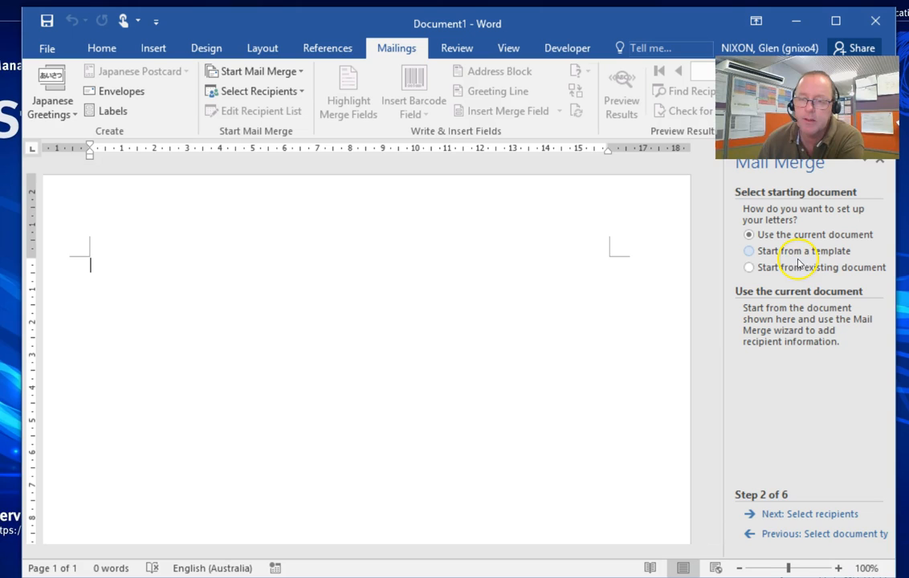
- Start the merge letter from the existing document Task 2 - Business Letter.docx on the Desktop
left_click(749, 268)
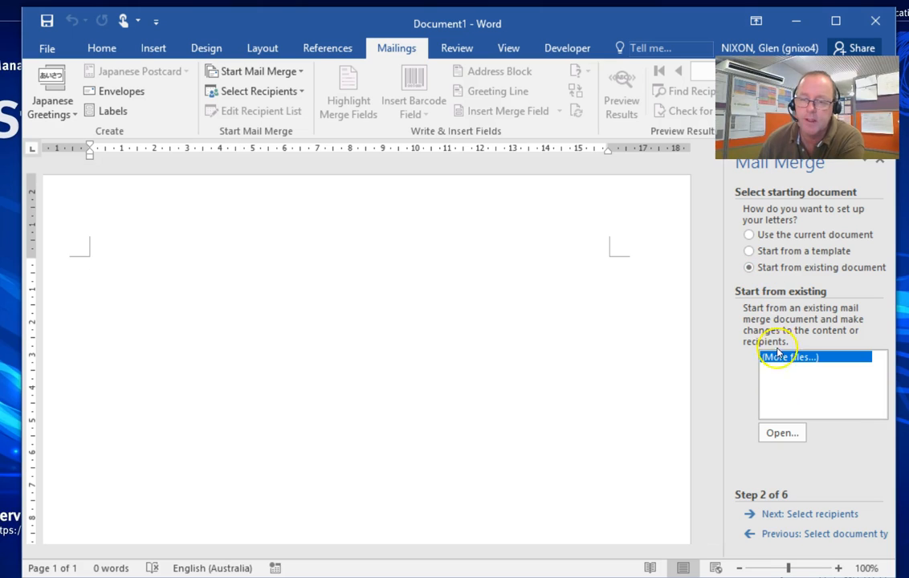
left_click(781, 434)
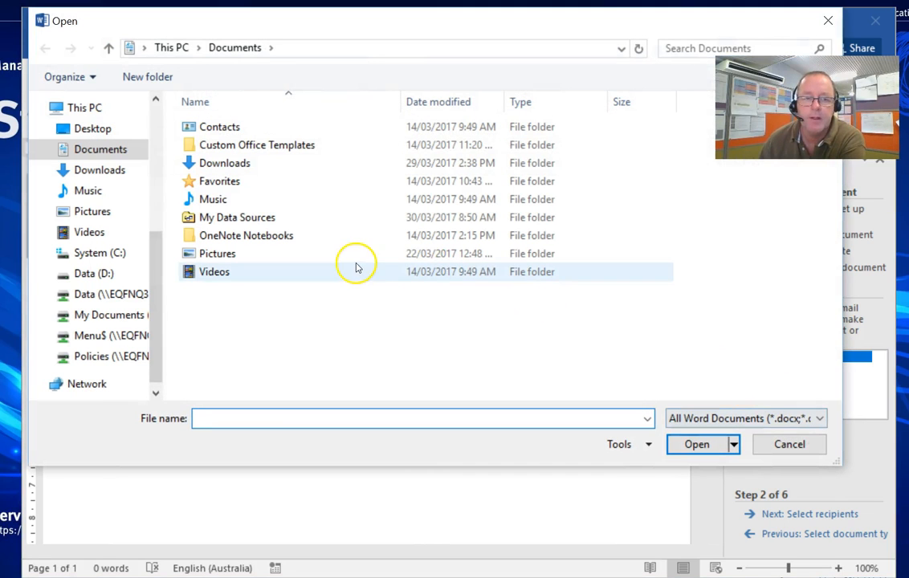
left_click(92, 130)
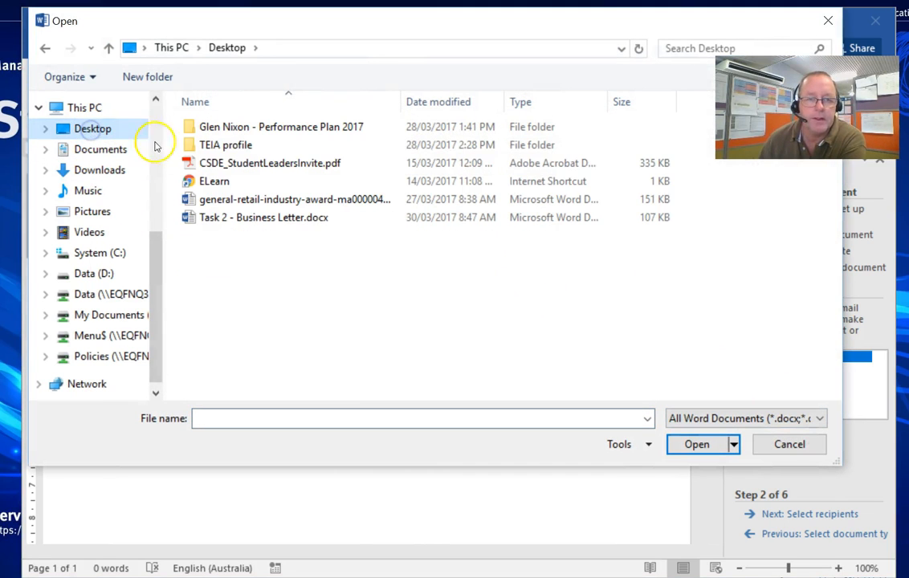
double_click(230, 218)
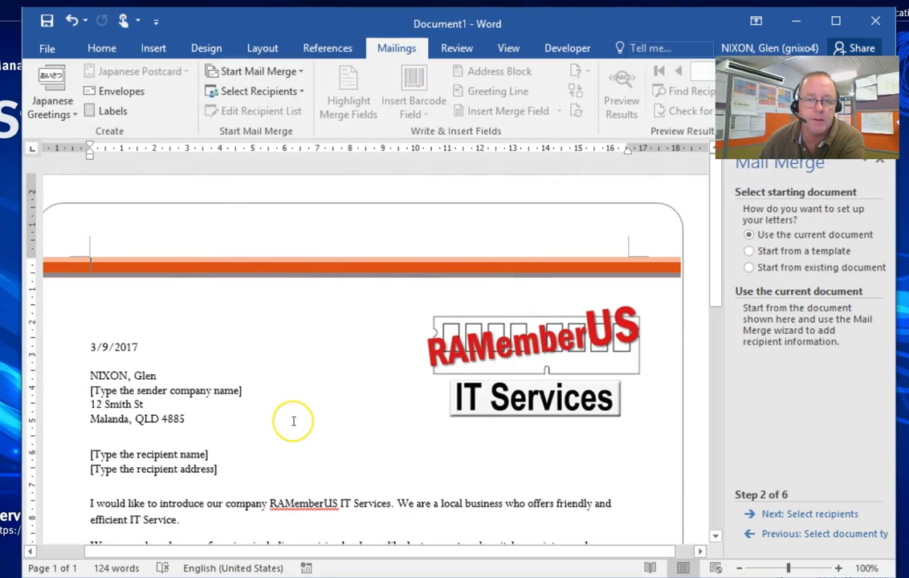
- Delete the recipient address placeholder and the empty line it leaves above the letter's first paragraph, keeping the recipient name placeholder
scroll(294, 421, "down", 8)
scroll(293, 423, "up", 5)
scroll(292, 425, "up", 3)
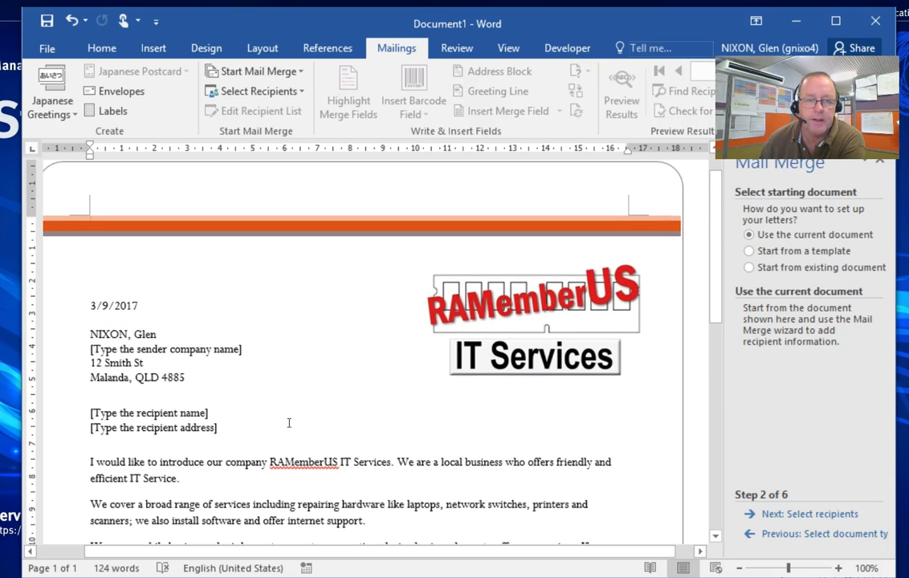
scroll(288, 423, "down", 1)
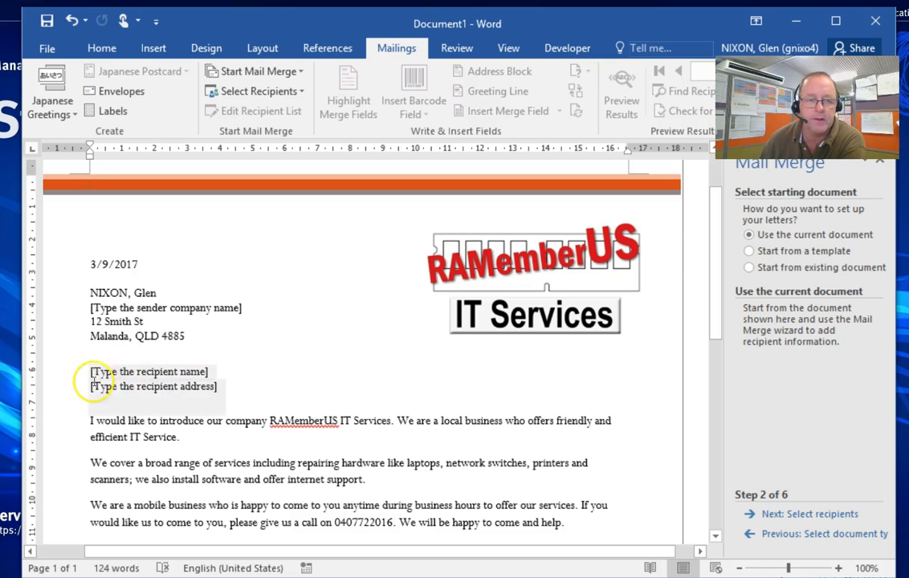
left_click_drag(227, 384, 123, 387)
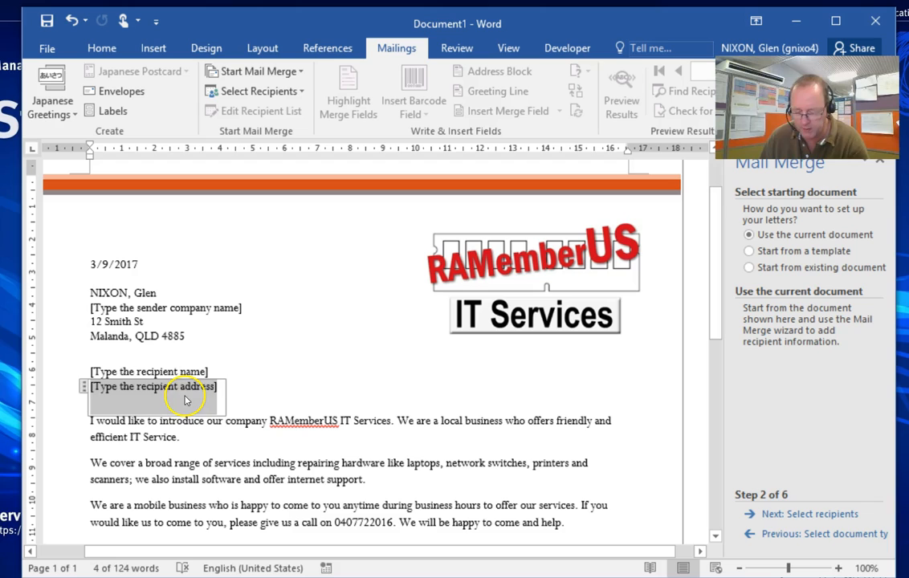
key("Delete")
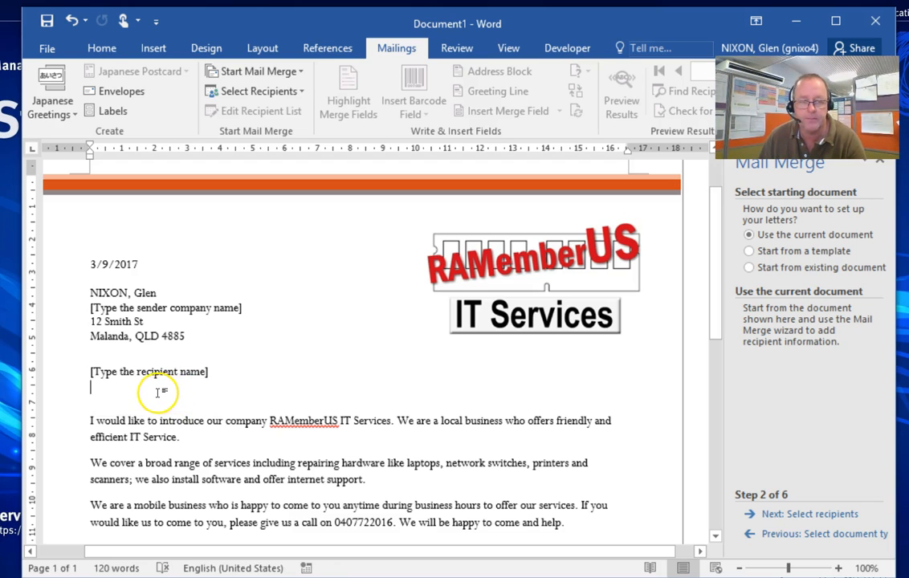
left_click(88, 420)
key("BackSpace")
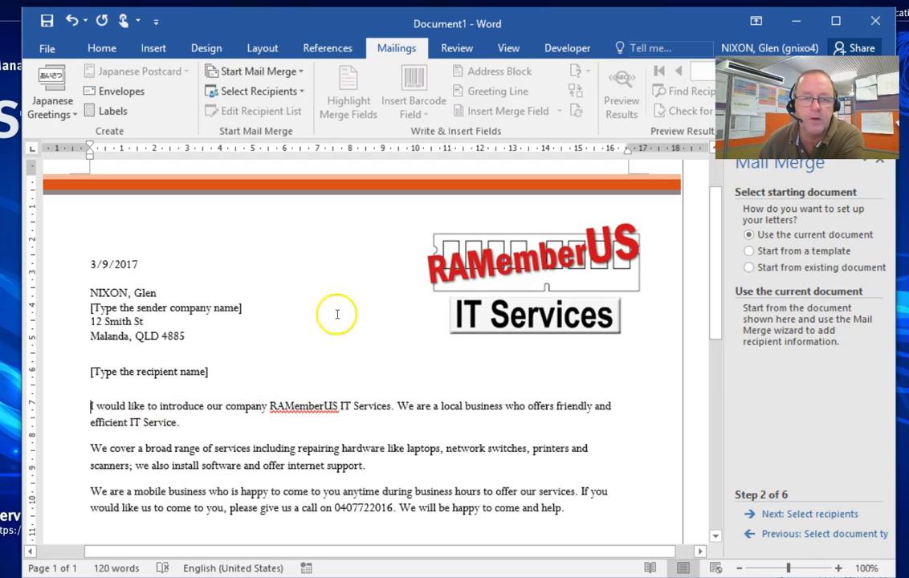
left_click(128, 372)
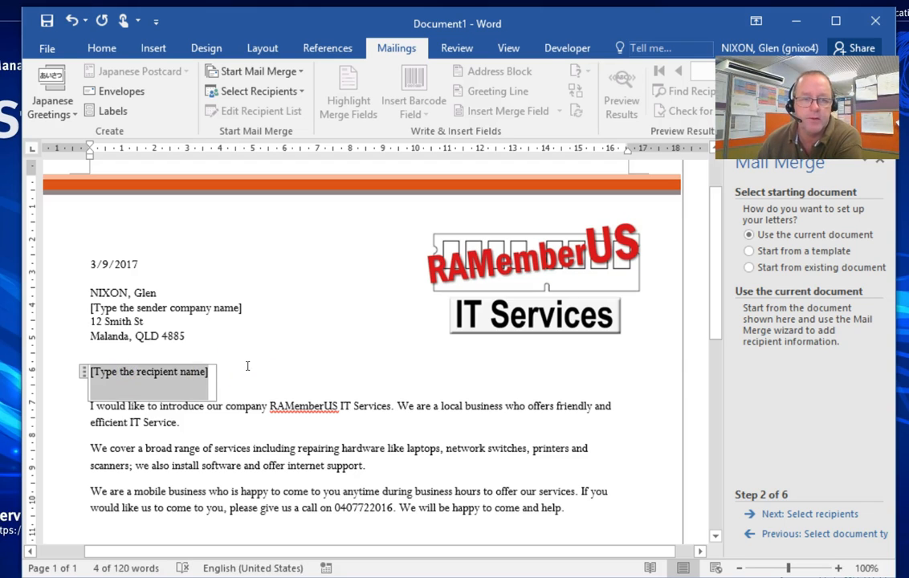
left_click(247, 339)
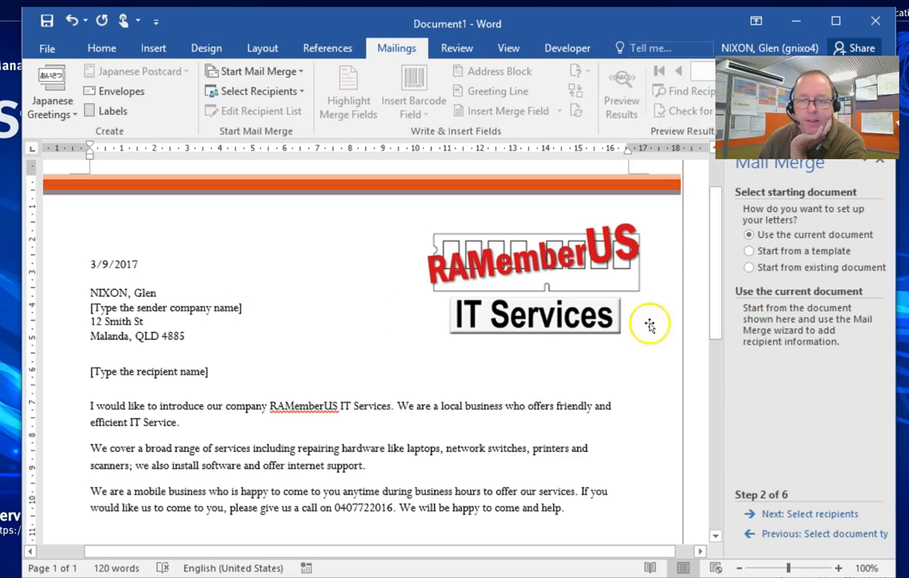
- Continue the wizard to recipient selection and open mail list.xlsx from the Desktop as the existing list
left_click(796, 516)
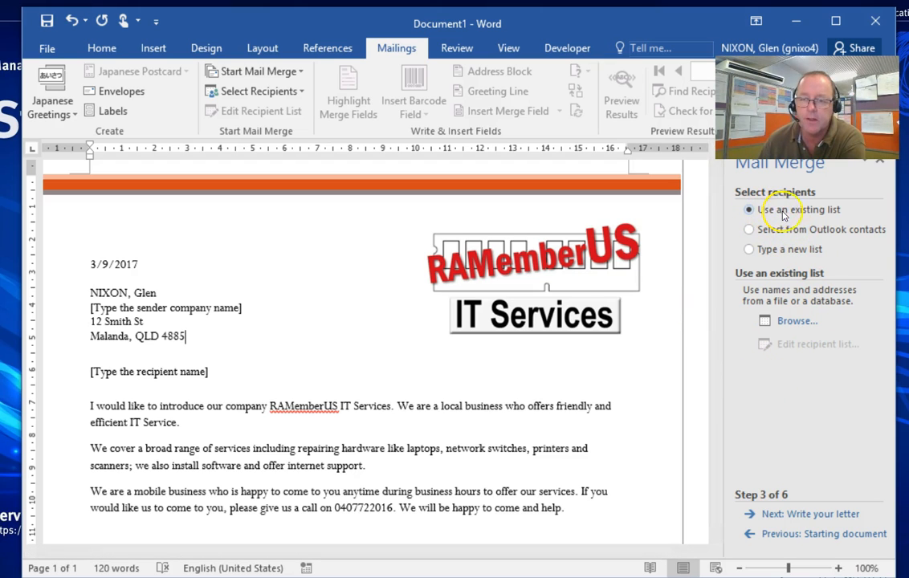
left_click(785, 321)
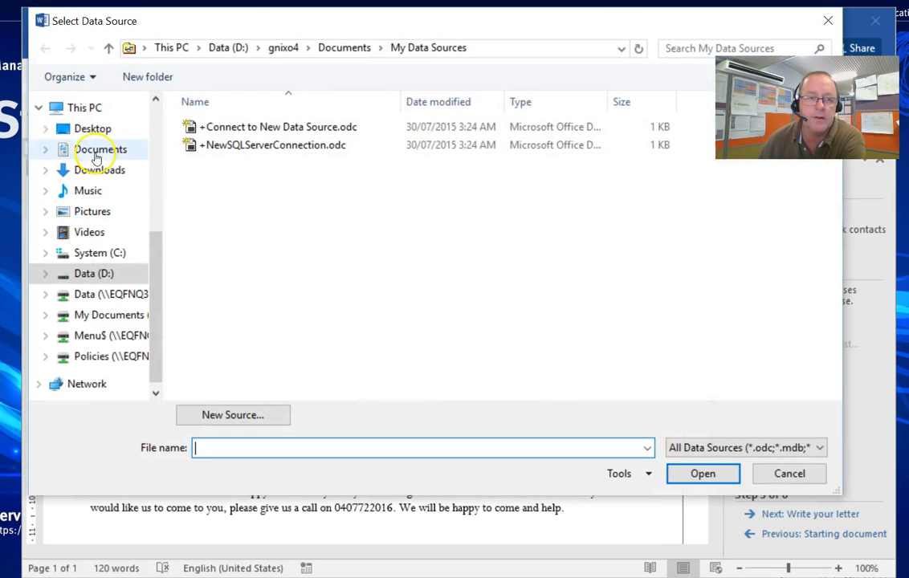
left_click(92, 128)
double_click(225, 199)
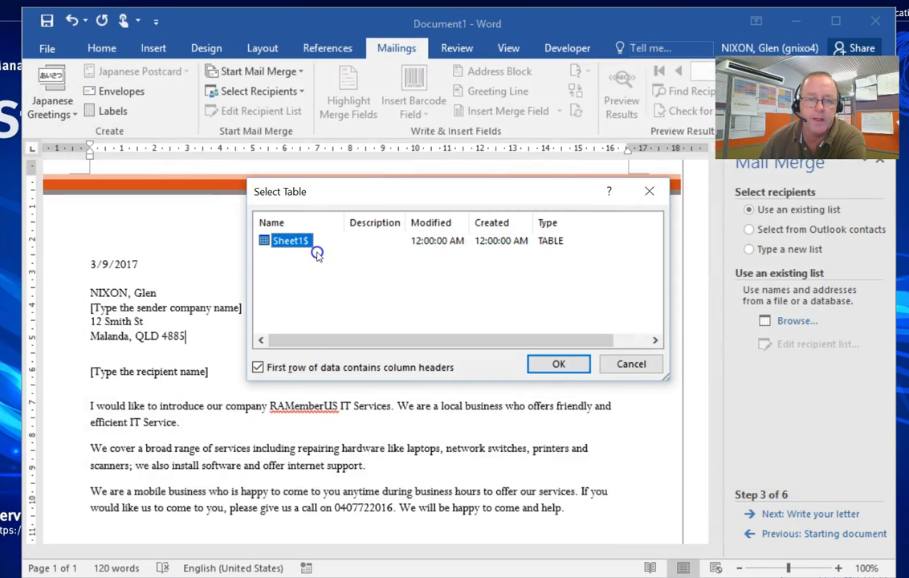
- Load the Sheet1$ table as the recipient list with "First row of data contains column headers" turned off, checking the workbook for a header row
left_click(441, 254)
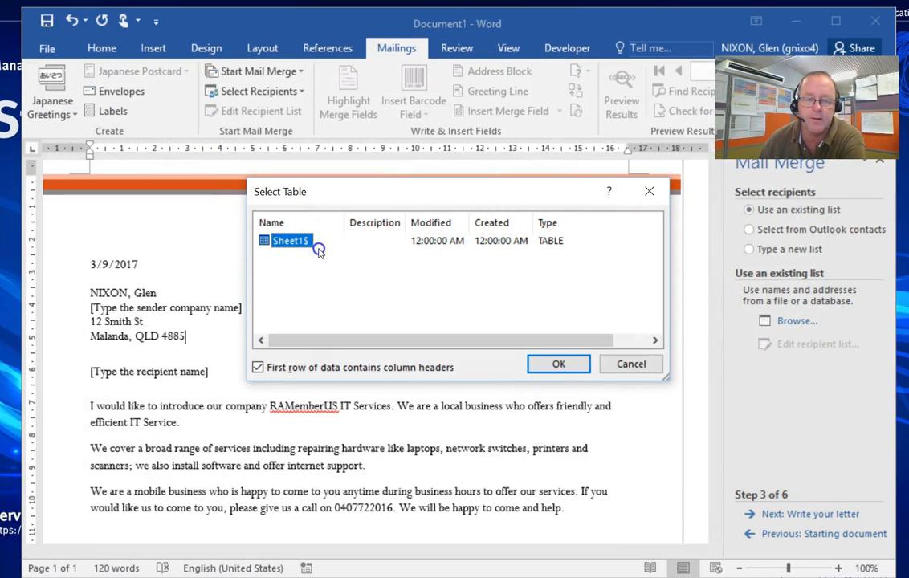
left_click(306, 238)
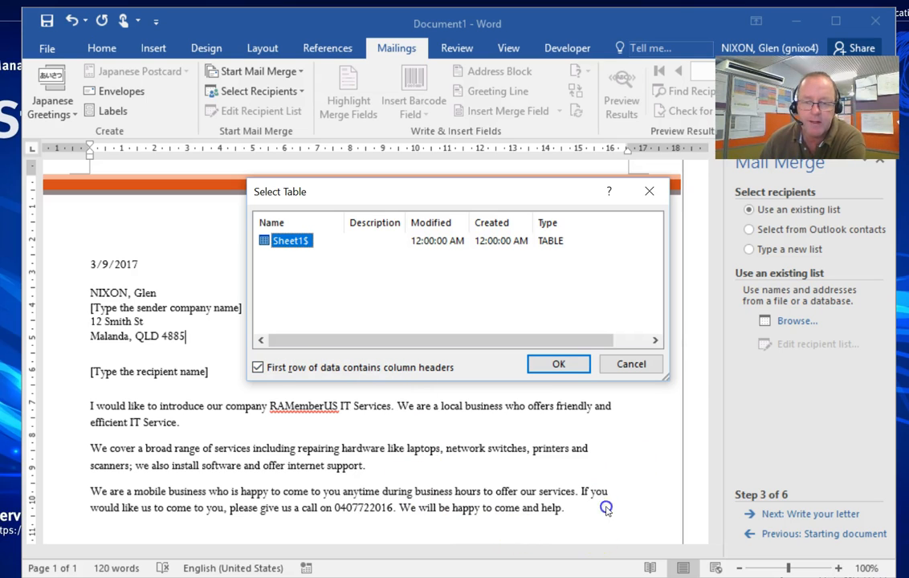
left_click(566, 577)
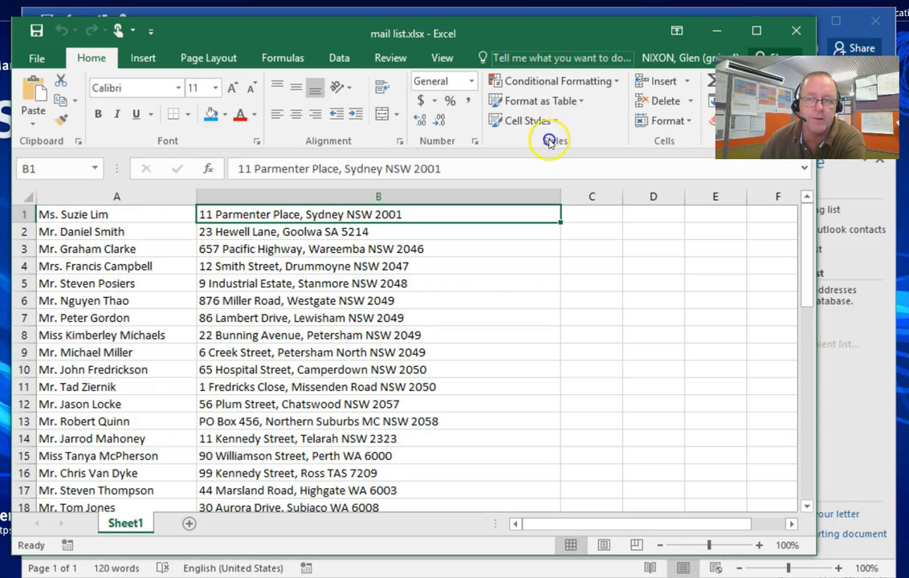
left_click(720, 32)
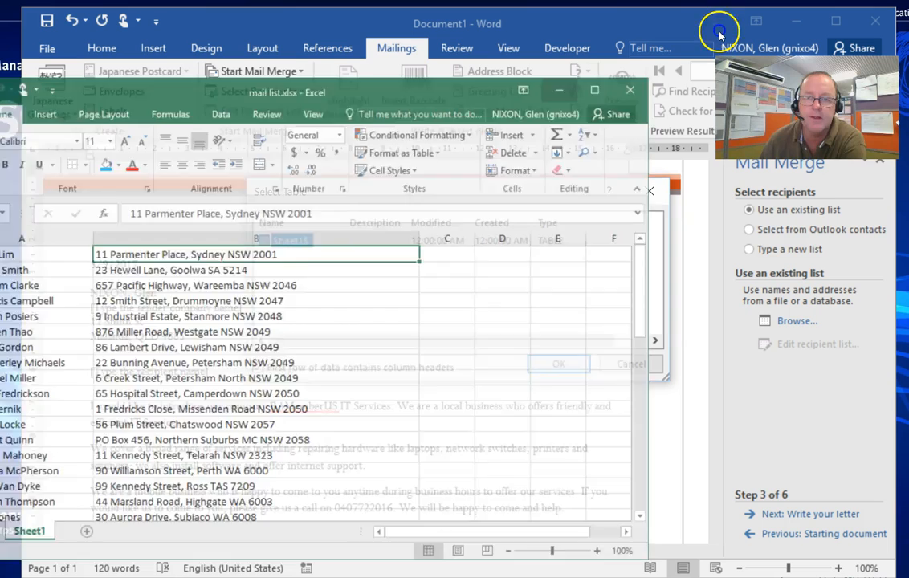
left_click(257, 367)
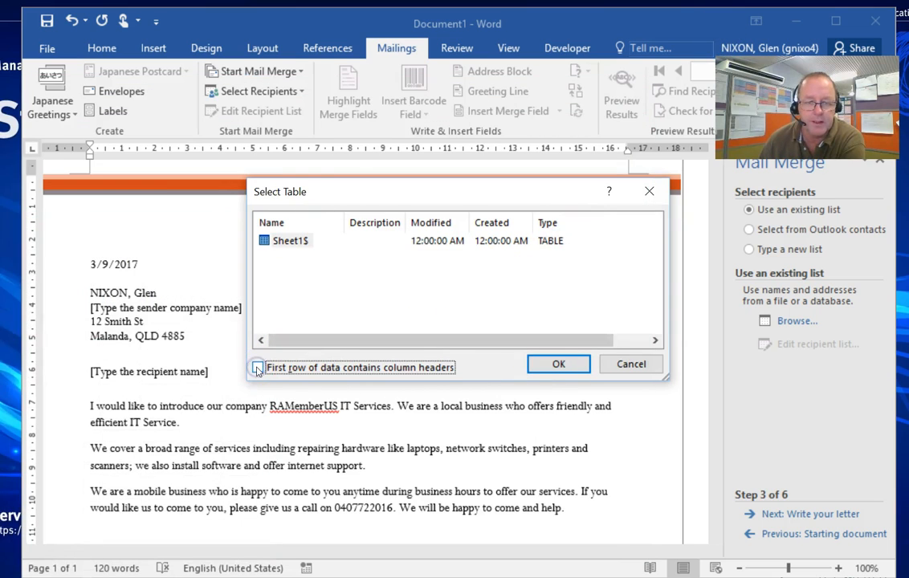
left_click(558, 365)
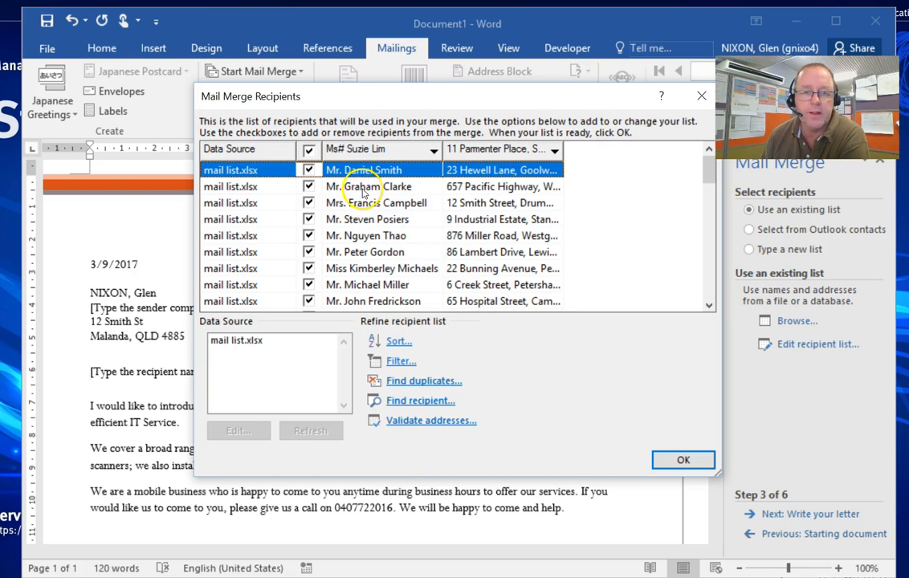
mouse_move(711, 178)
left_mouse_down()
mouse_move(709, 203)
mouse_move(706, 172)
left_mouse_up()
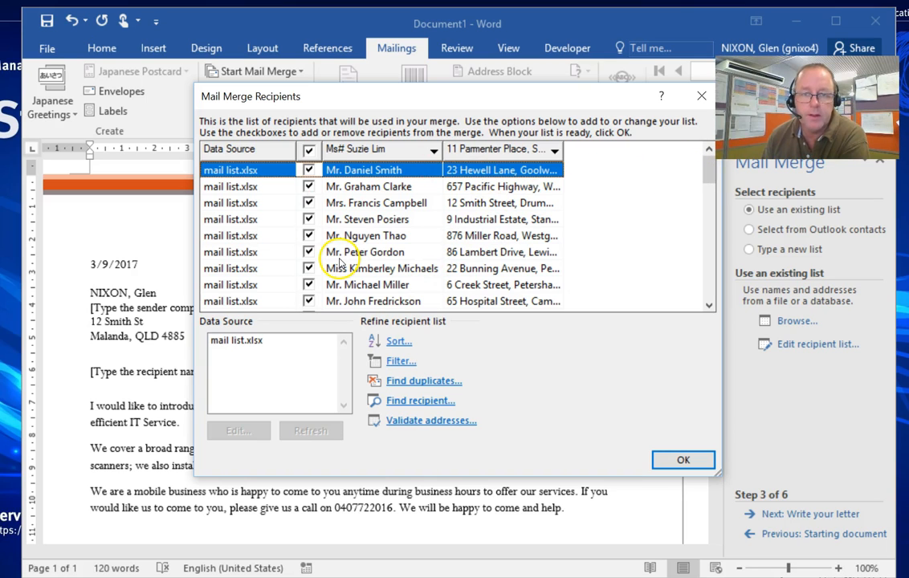
- Accept the recipient list with all entries included and continue the wizard to writing the letter
left_click(683, 461)
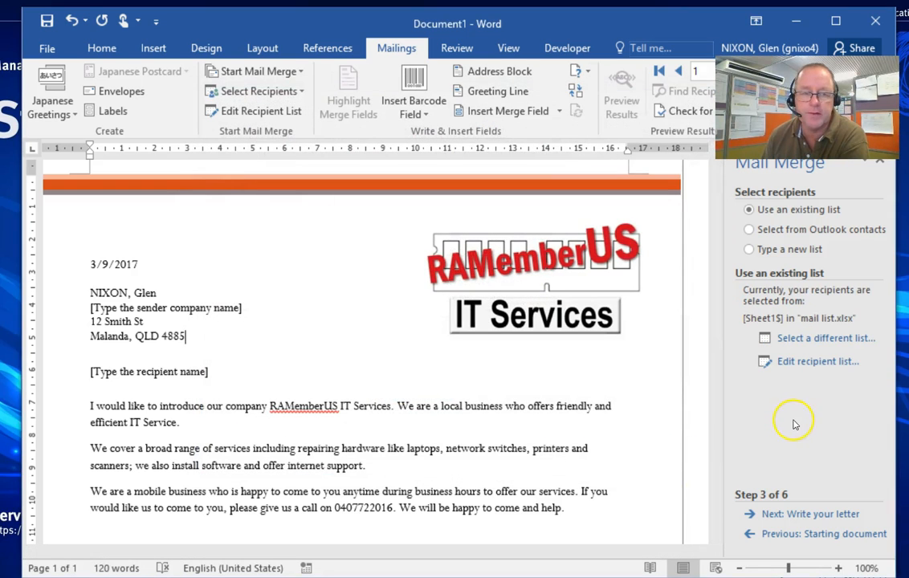
left_click(797, 515)
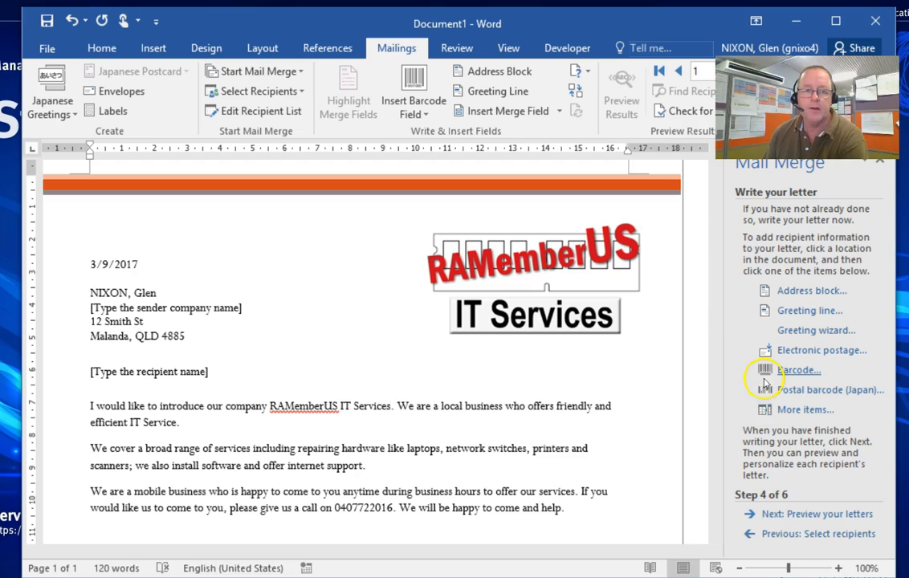
- Replace the sender company name placeholder in the letter's sender details with RAMemberUS IT Services
left_click(260, 338)
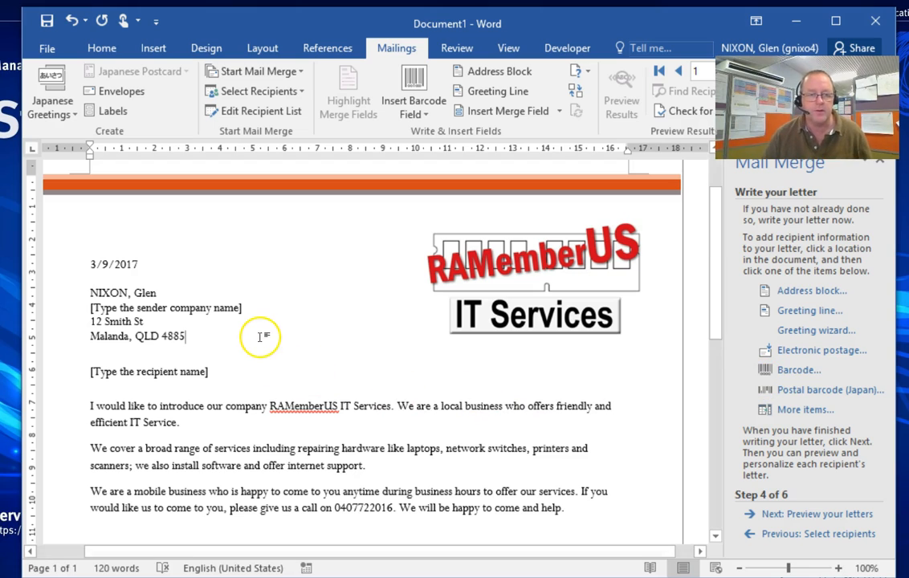
left_click(183, 309)
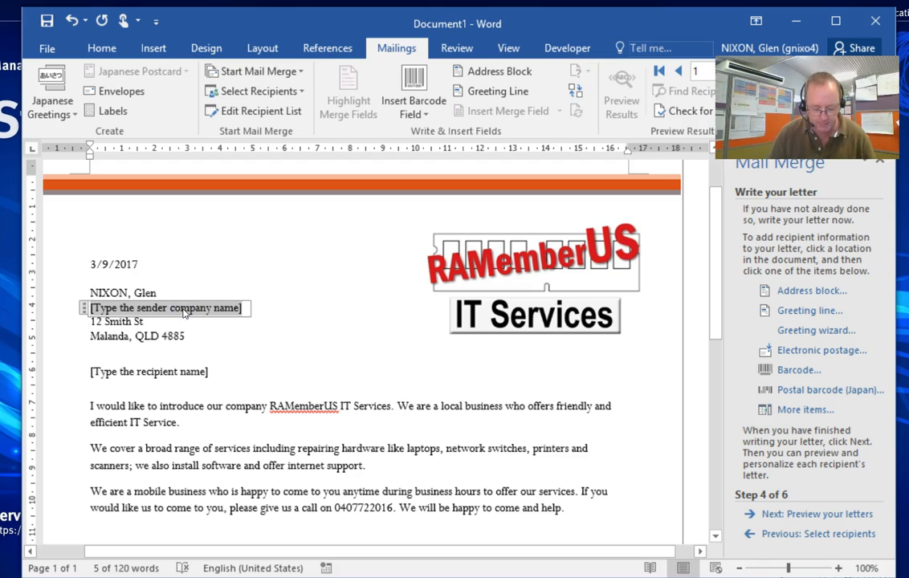
type("RAMemberU")
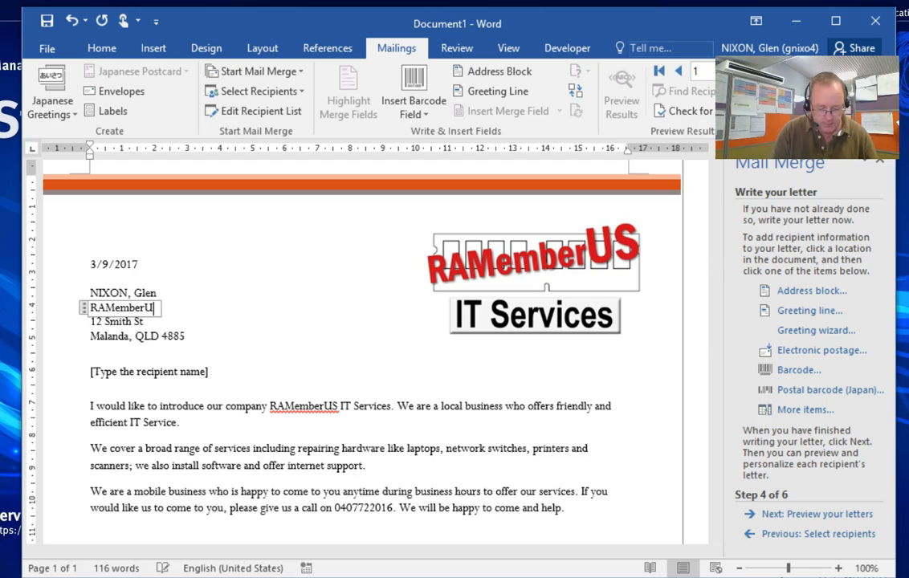
type("s IT Services")
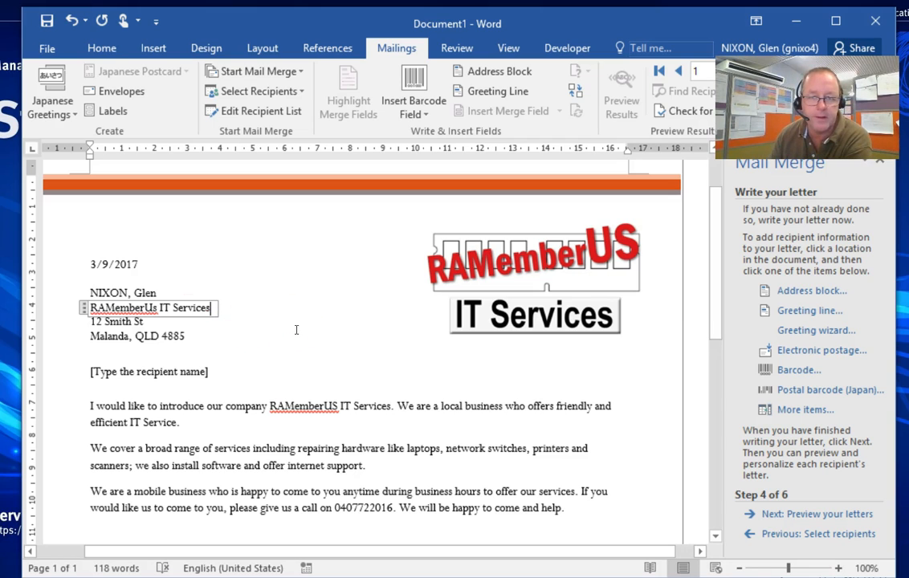
left_click(159, 310)
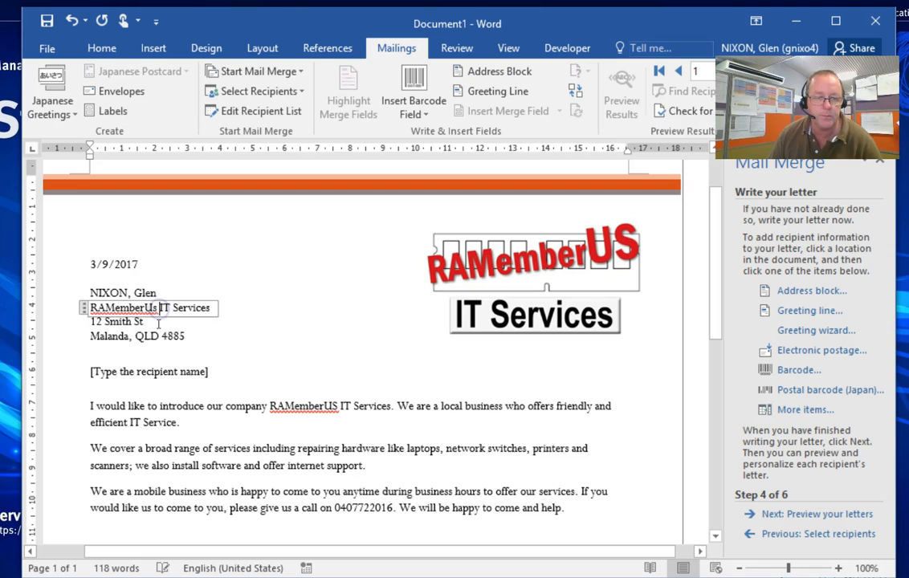
key("BackSpace")
type("S")
left_click(288, 298)
- Start an address block in place of the recipient name placeholder and check its preview from the recipient list
scroll(285, 317, "down", 5)
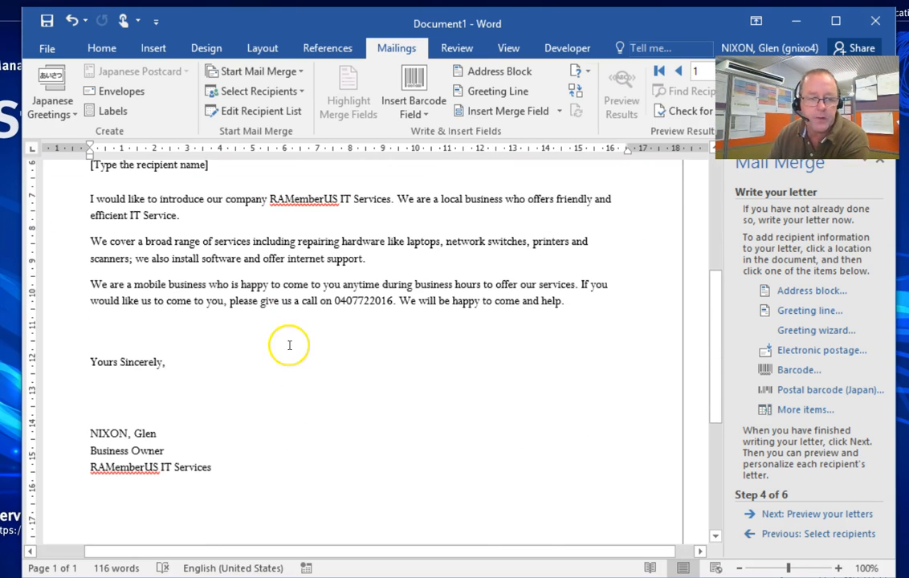
scroll(241, 414, "up", 6)
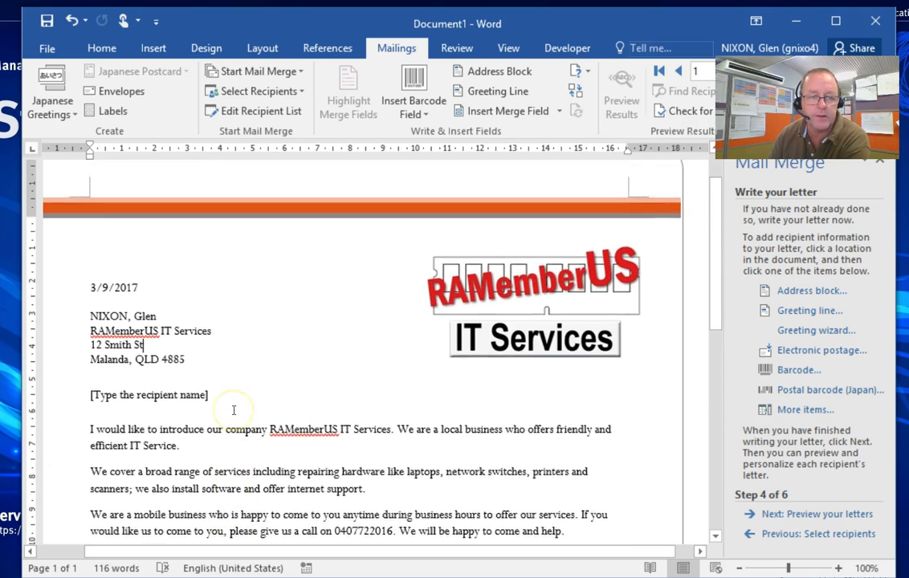
scroll(251, 403, "down", 1)
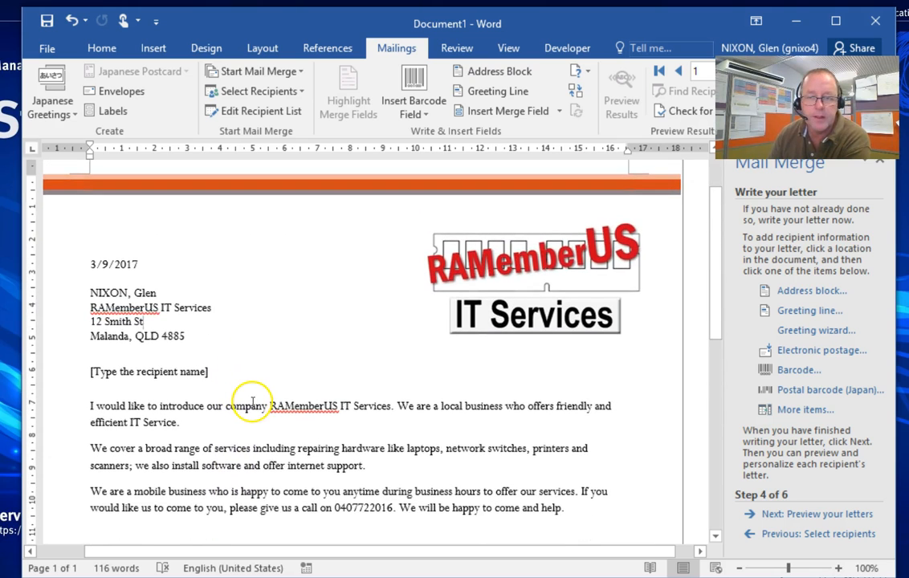
scroll(253, 403, "up", 1)
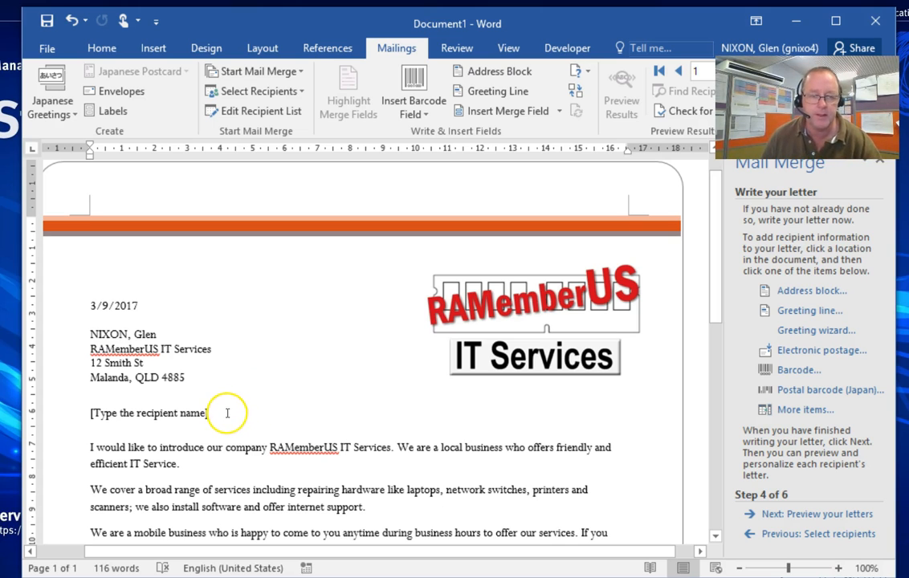
left_click(193, 413)
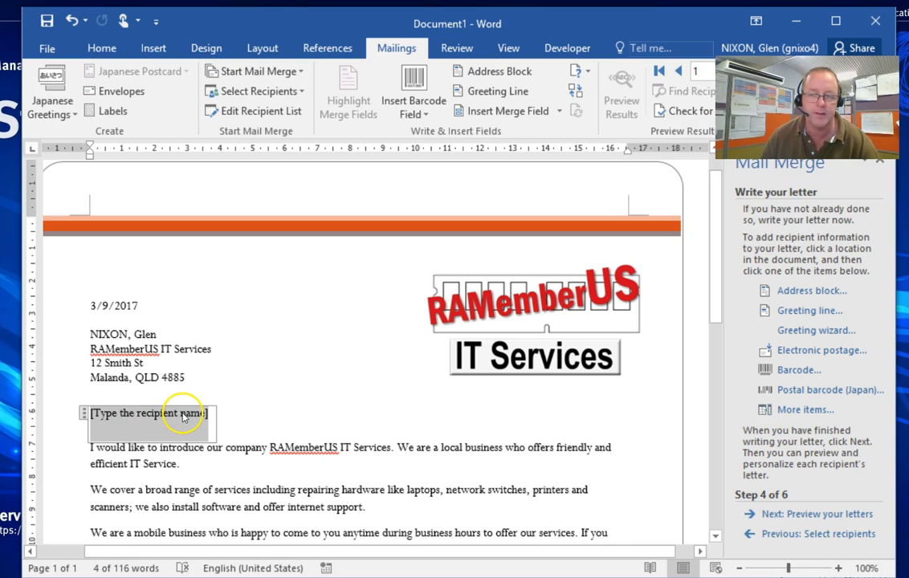
left_click(811, 292)
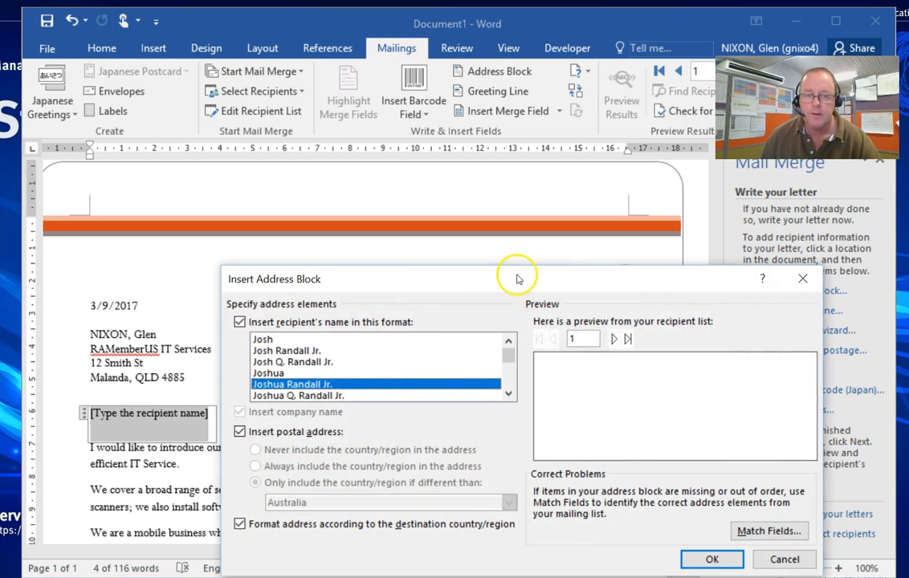
left_click_drag(507, 277, 414, 175)
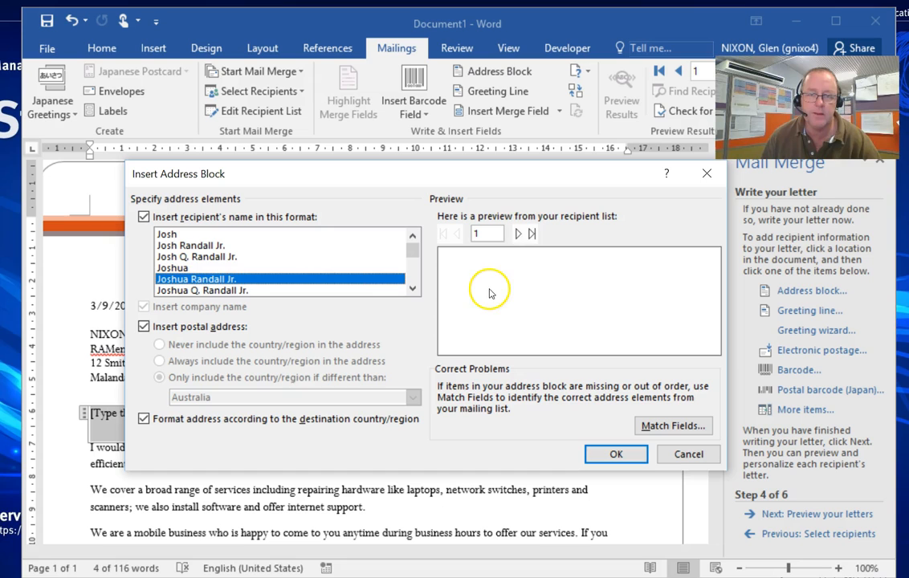
left_click(517, 233)
left_click(456, 234)
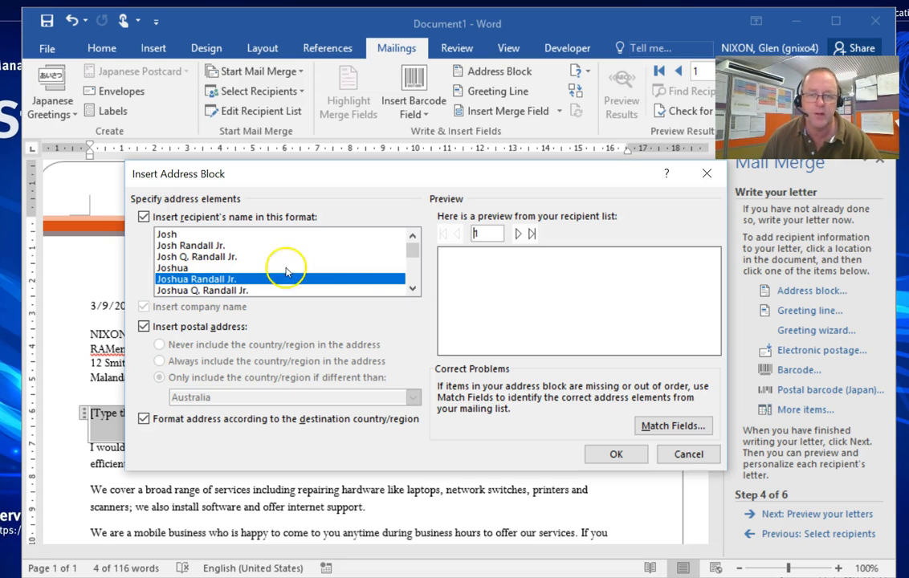
- Match the address block's First Name to the recipient name column and Address 1 to the street address column
left_click(673, 427)
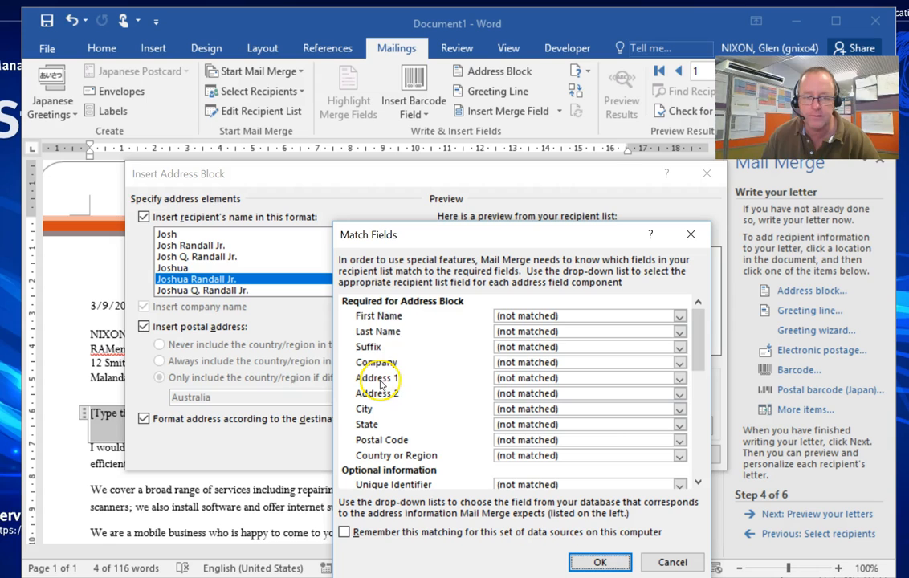
left_click(679, 316)
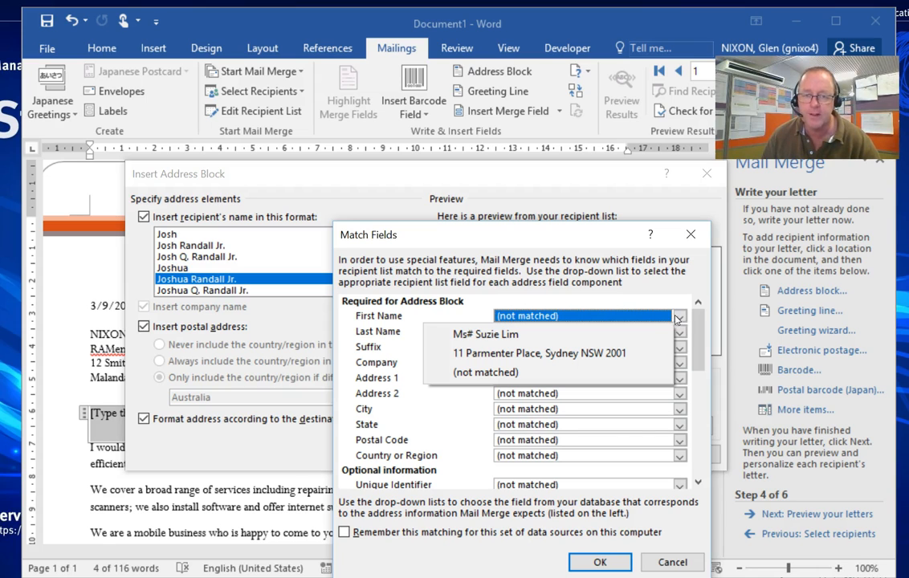
left_click(512, 336)
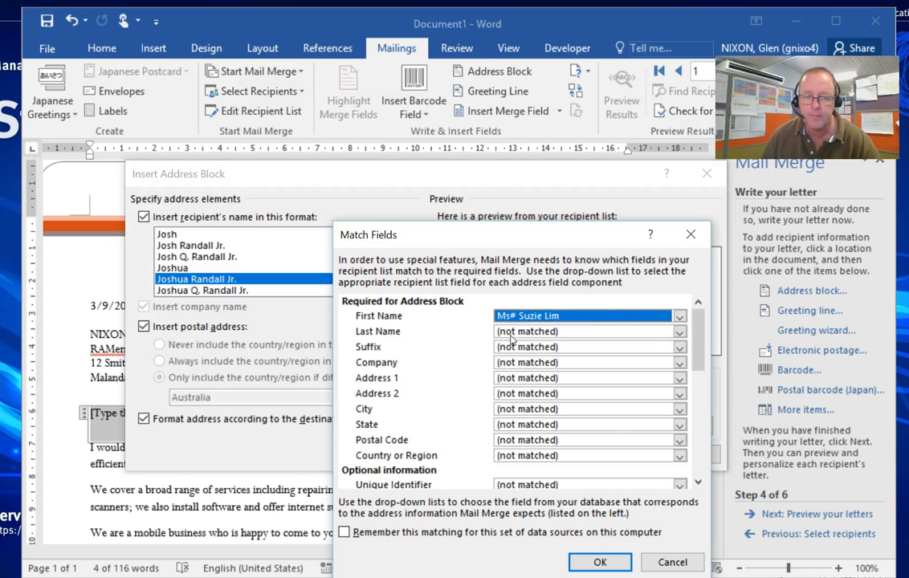
left_click(680, 379)
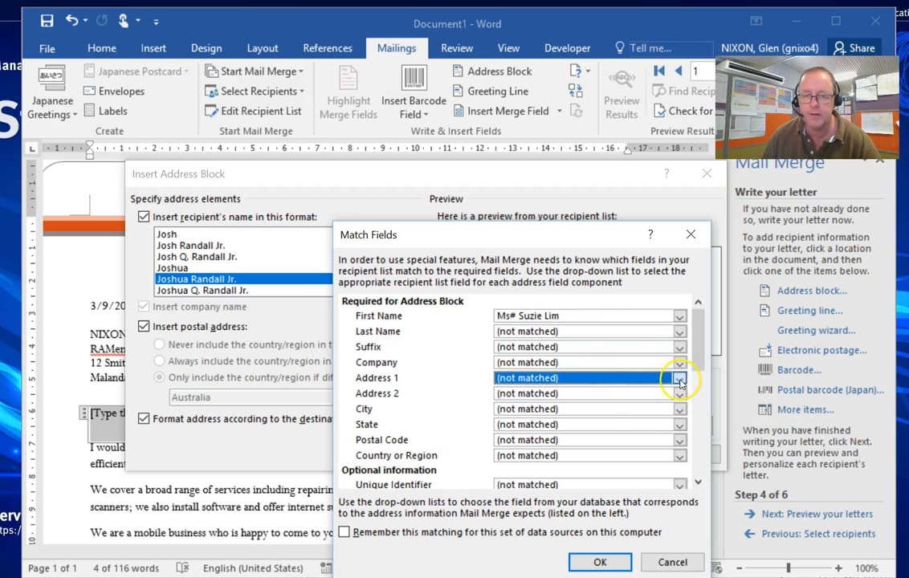
left_click(680, 379)
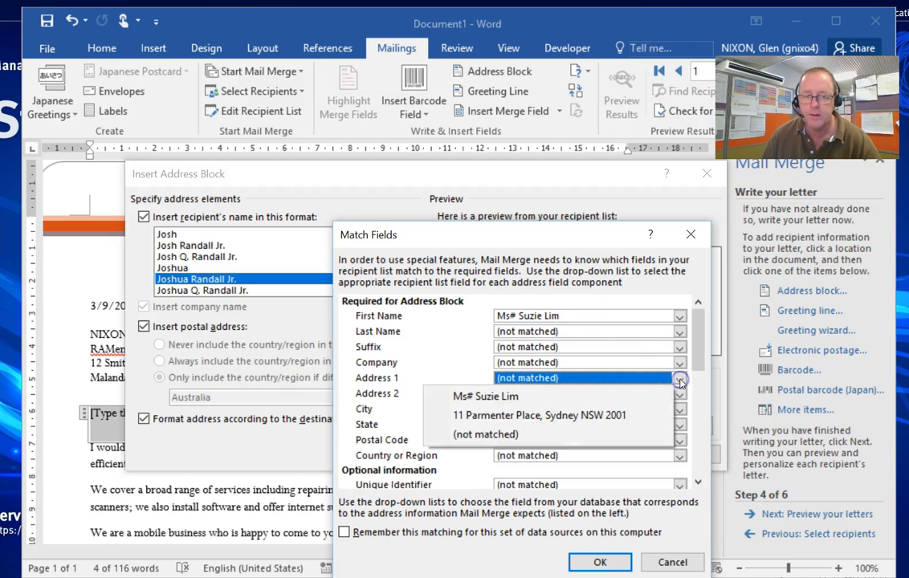
left_click(538, 420)
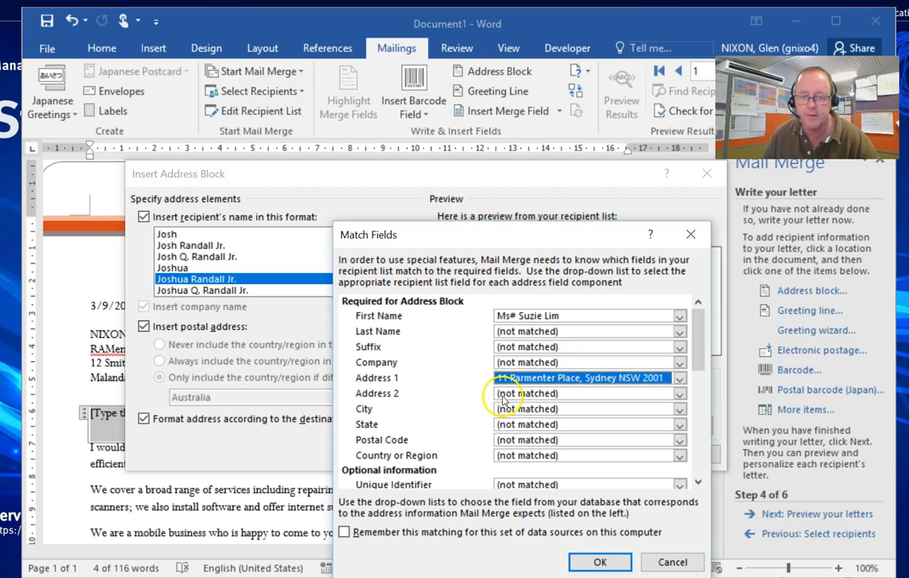
left_click(599, 564)
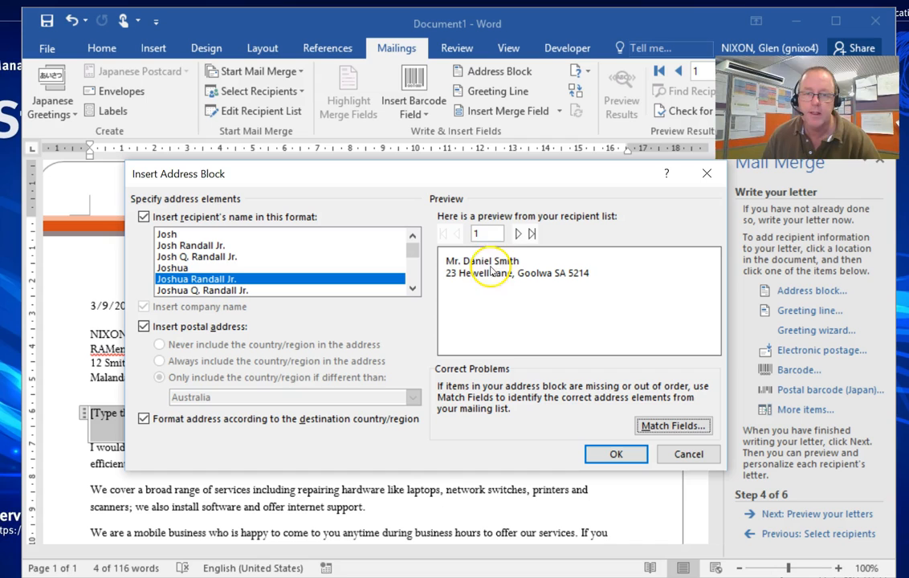
- Check the address block preview for recipients 1 to 6, return to the first, and insert the block into the letter
left_click(518, 233)
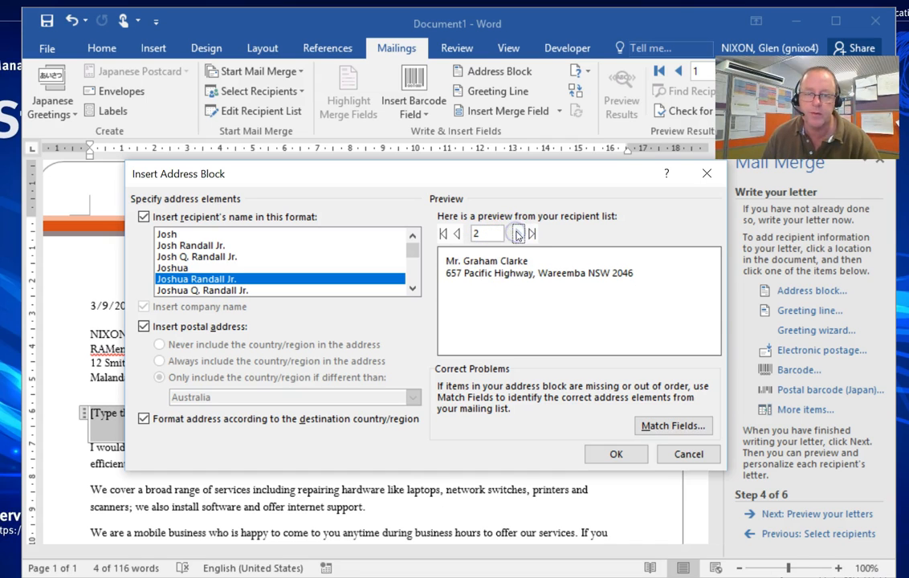
left_click(518, 234)
left_click(519, 234)
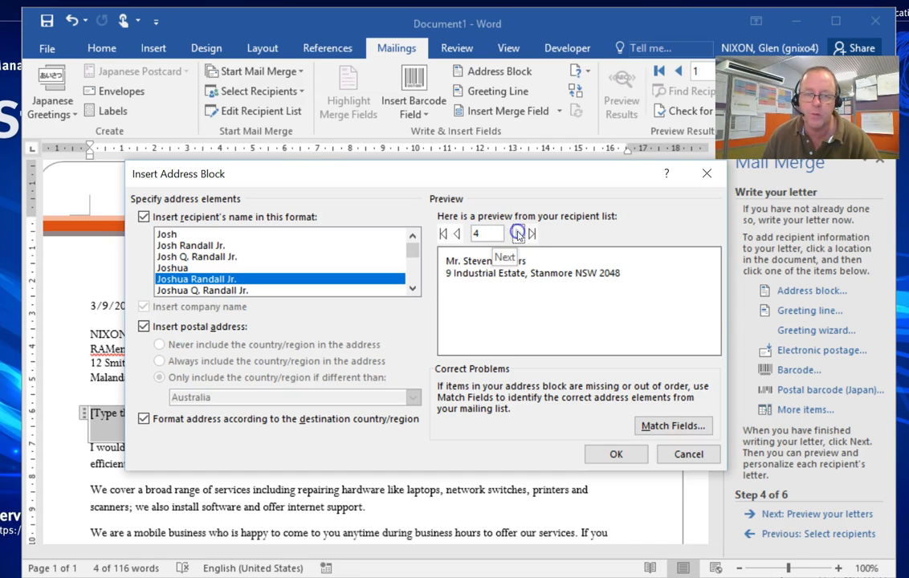
left_click(518, 234)
left_click(518, 233)
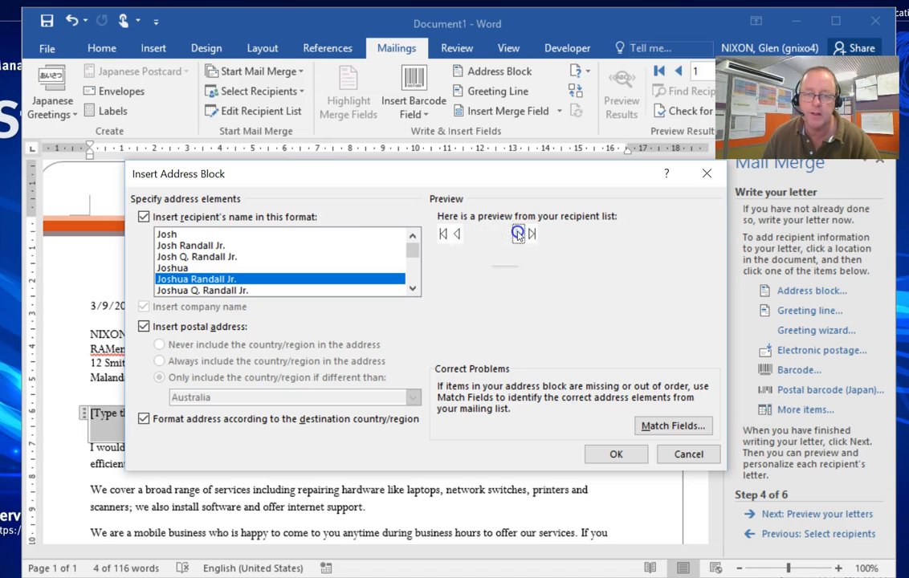
left_click(457, 234)
left_click(457, 233)
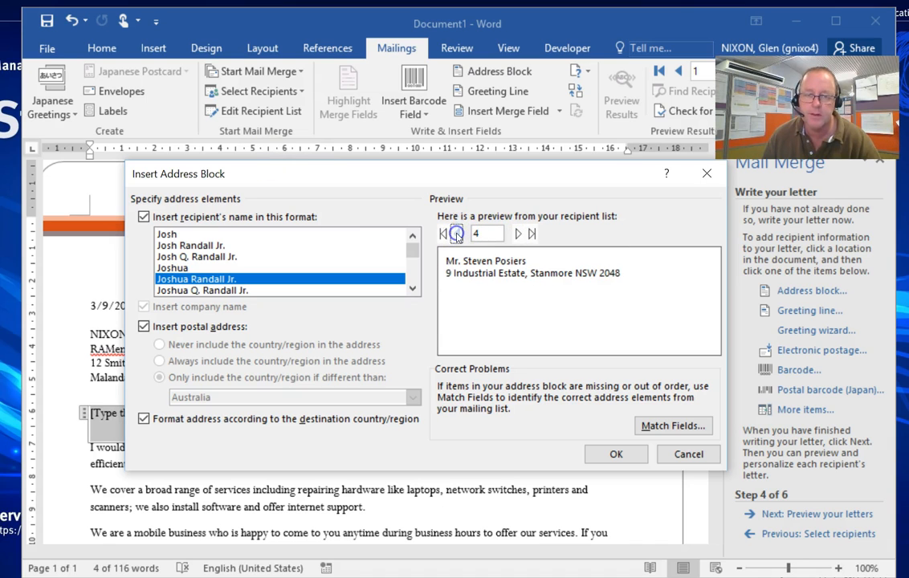
left_click(457, 234)
left_click(457, 234)
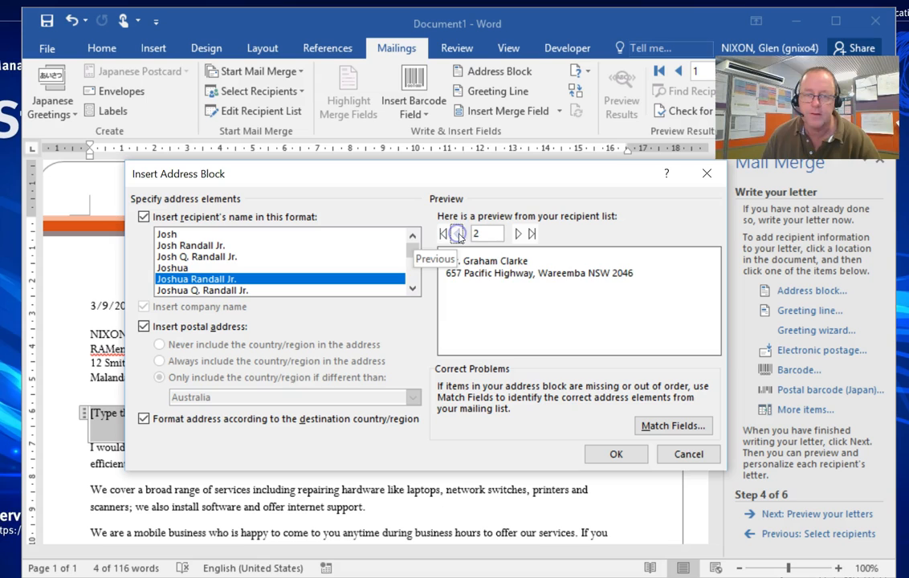
left_click(457, 235)
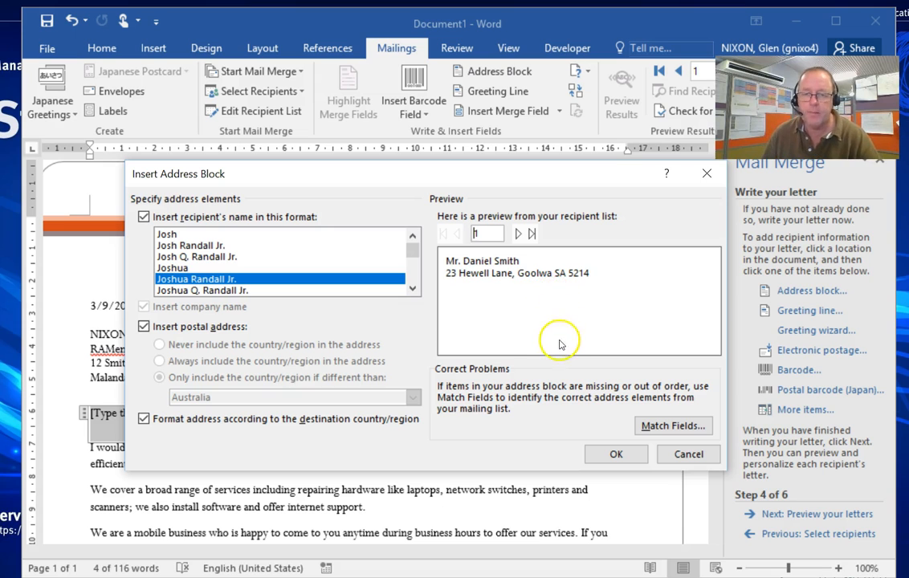
left_click(613, 456)
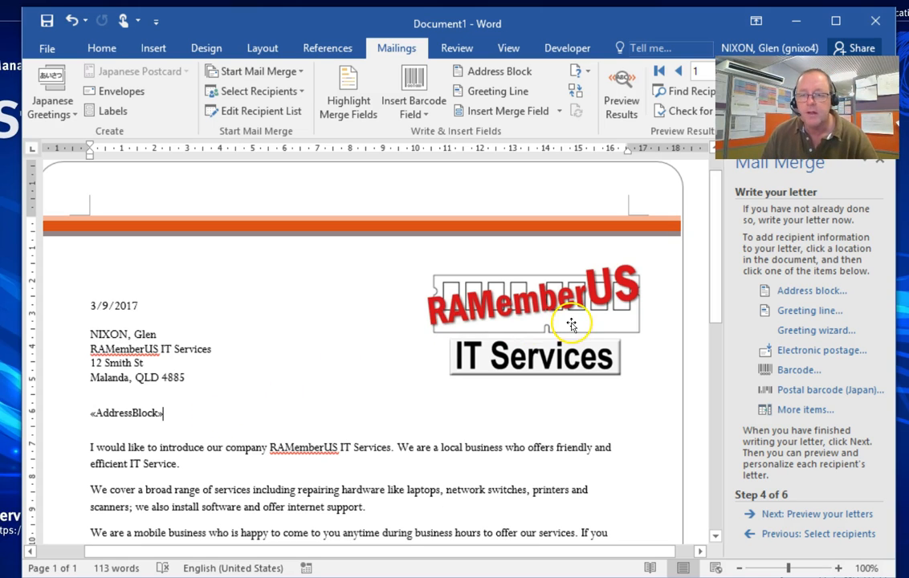
- Preview the merged letters for recipients 1 to 4, return to the first, and continue the wizard to completing the merge
left_click(811, 517)
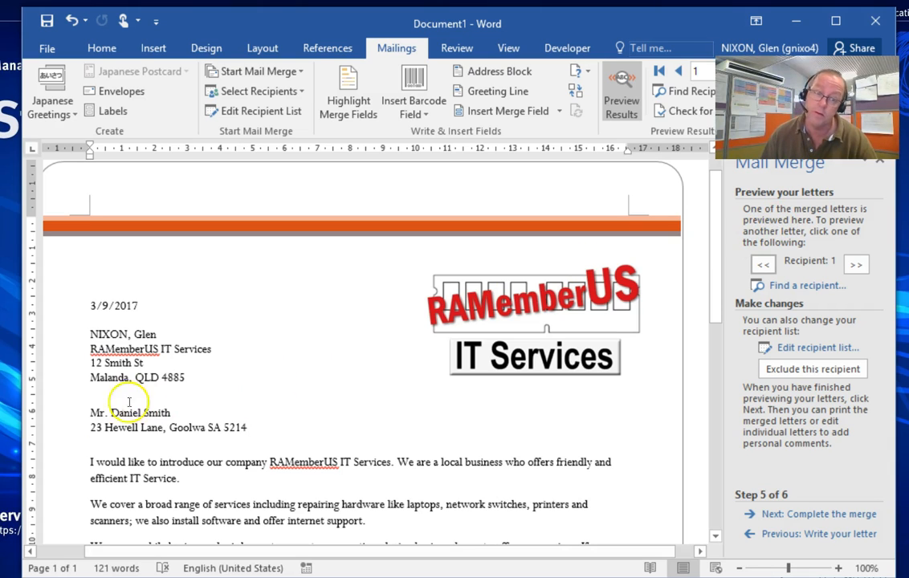
left_click(856, 267)
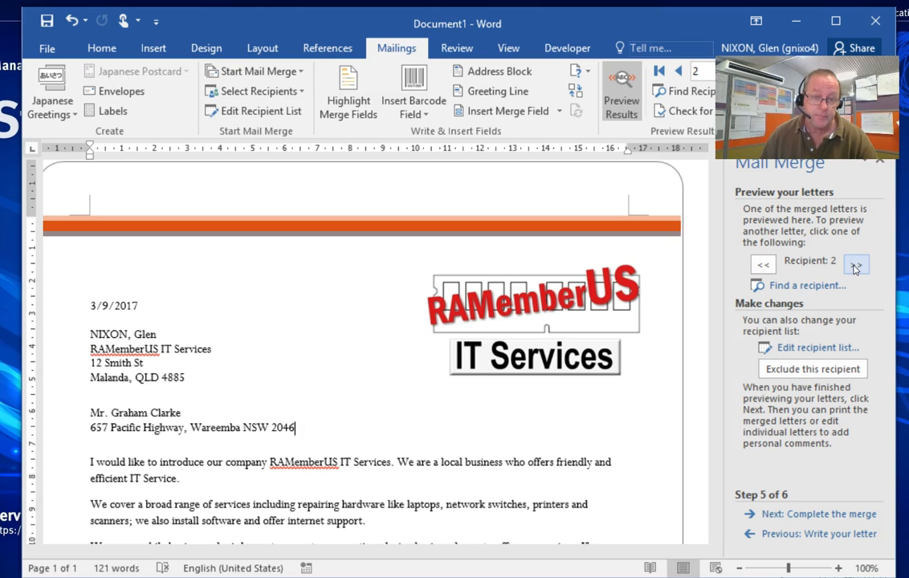
left_click(855, 267)
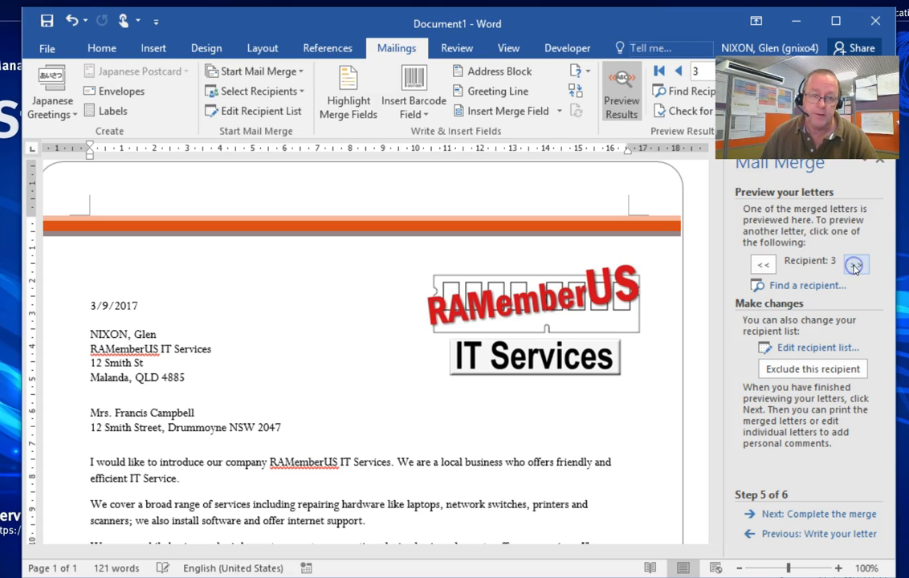
left_click(856, 267)
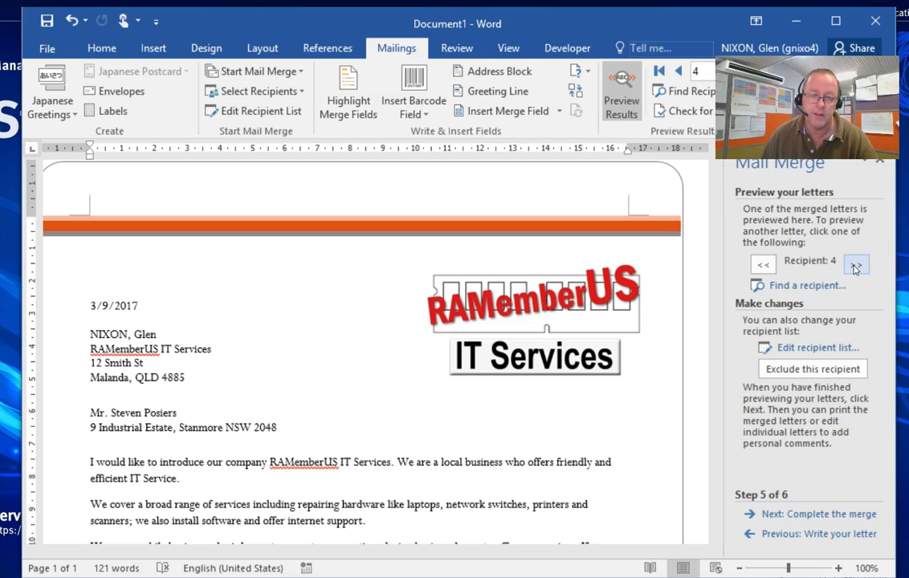
left_click(764, 266)
left_click(764, 265)
left_click(764, 266)
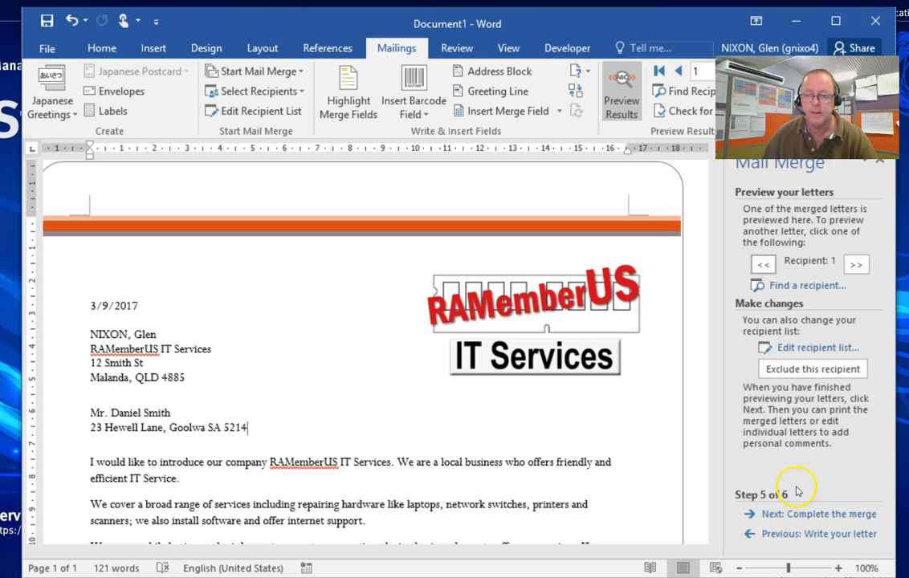
left_click(800, 515)
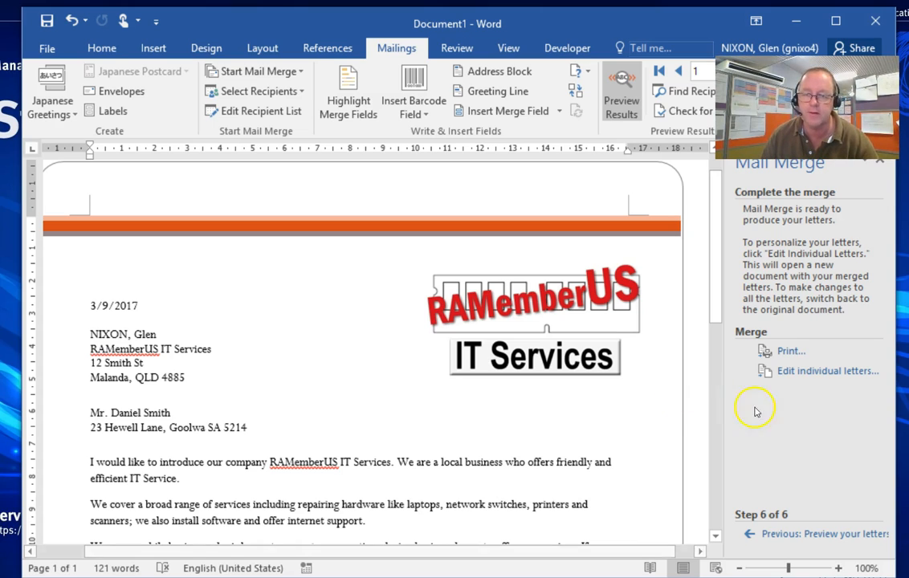
- Merge all records into a new document of individual letters, move its window fully into view, and look through the letters
left_click(809, 372)
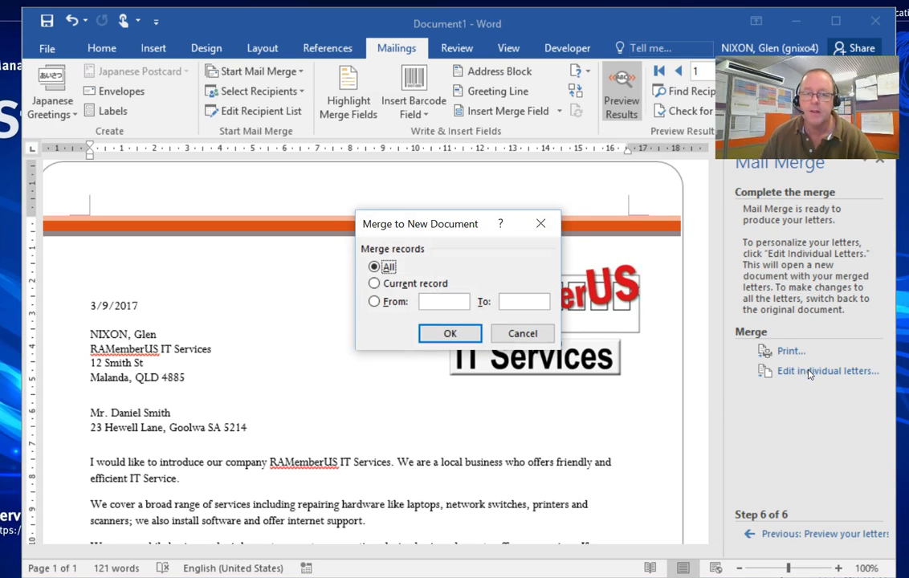
left_click(440, 336)
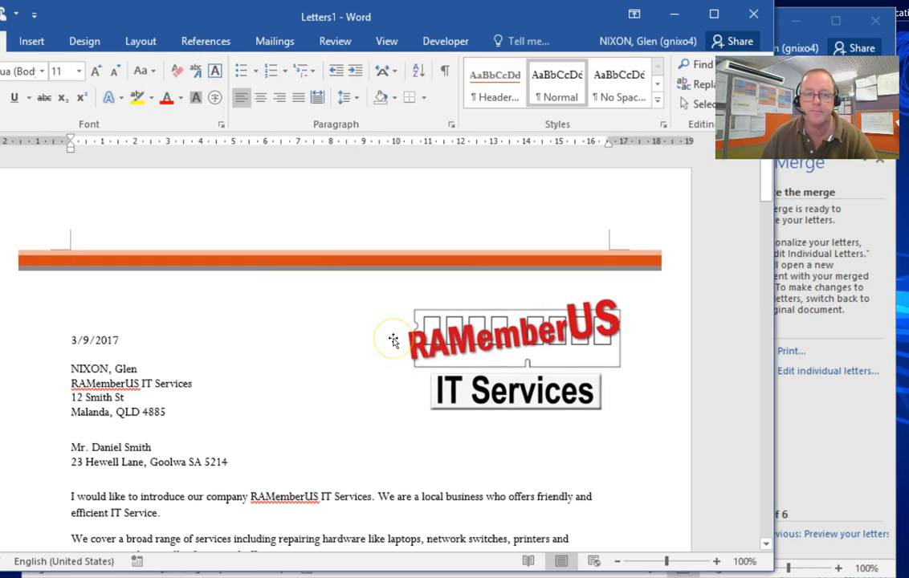
left_click_drag(363, 16, 471, 14)
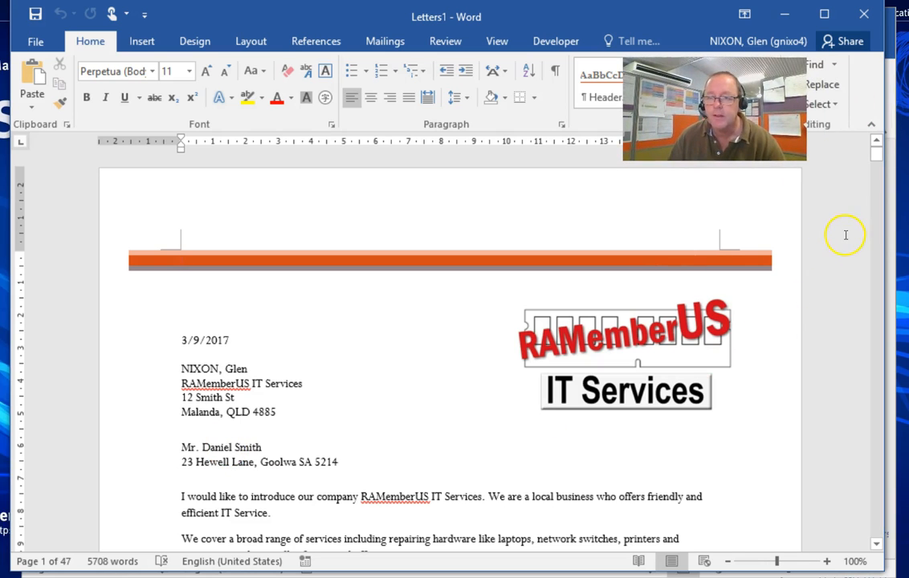
mouse_move(874, 160)
left_mouse_down()
mouse_move(875, 197)
mouse_move(877, 146)
left_mouse_up()
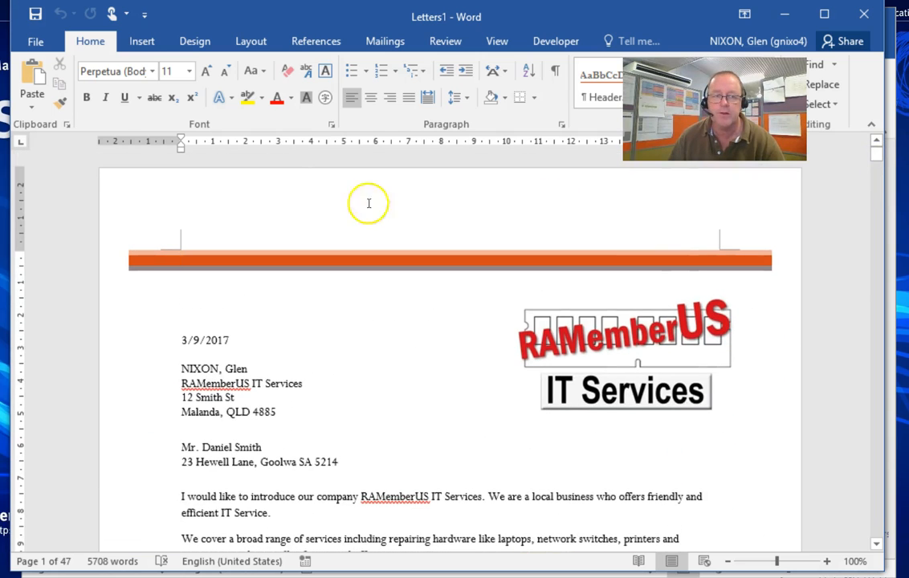
- Save the merged letters to the Desktop as a Word document named Mail Merge Document.docx
left_click(32, 42)
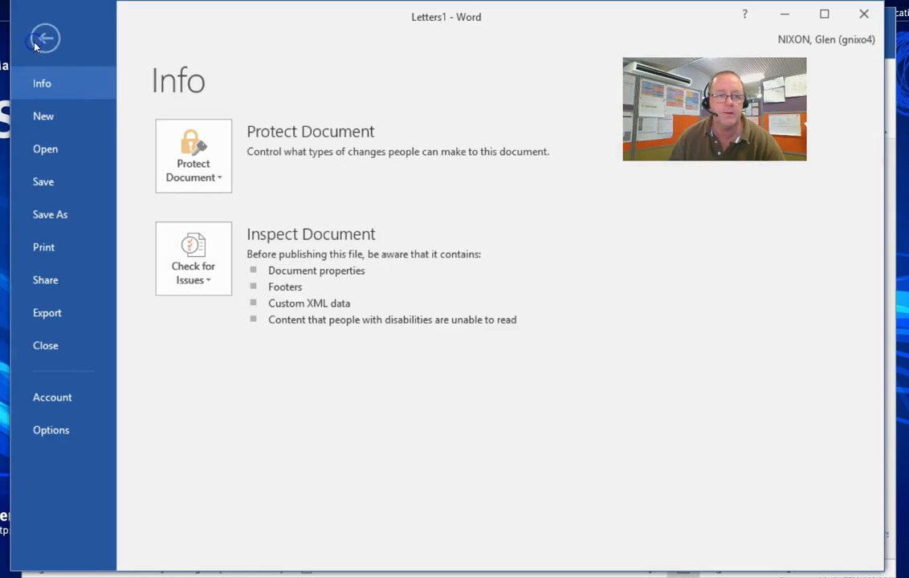
left_click(53, 187)
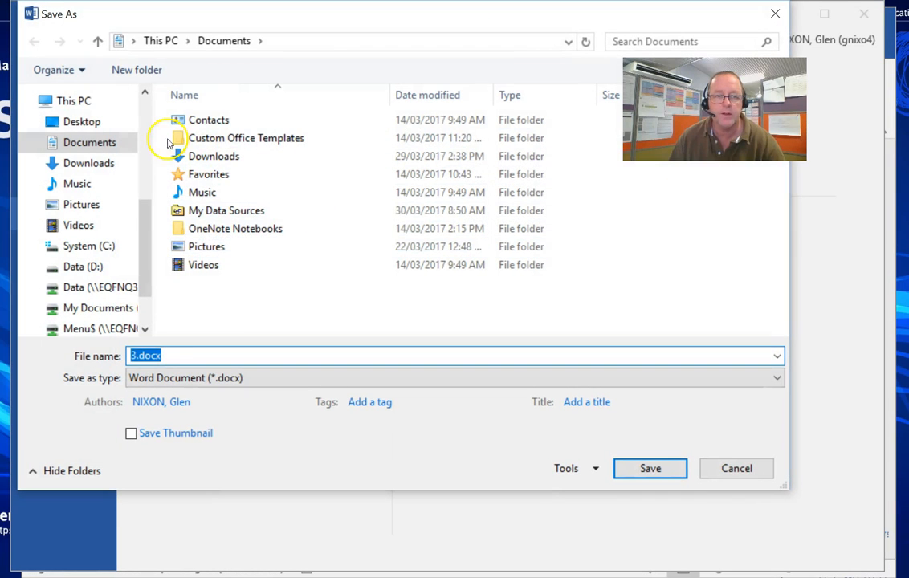
type("3.docx")
left_click(84, 121)
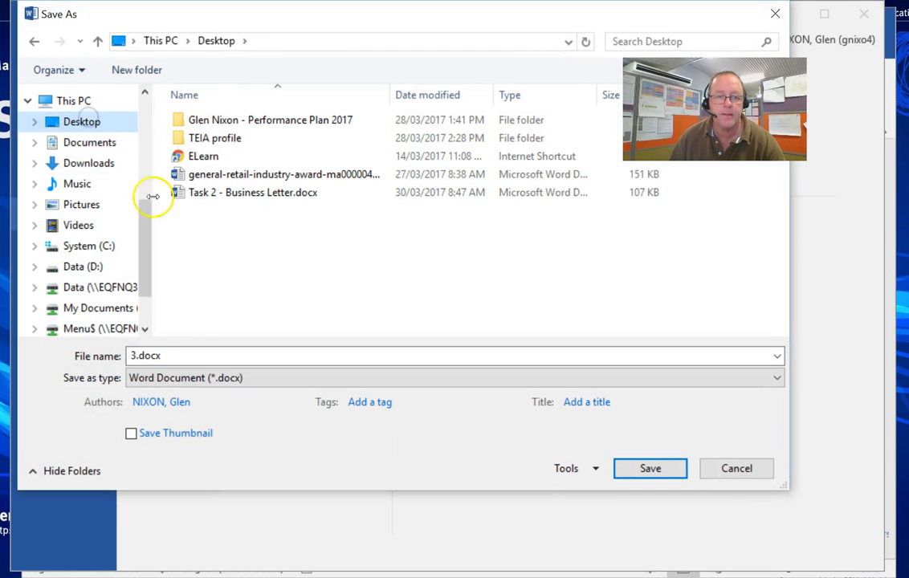
left_click(158, 356)
left_click(134, 356)
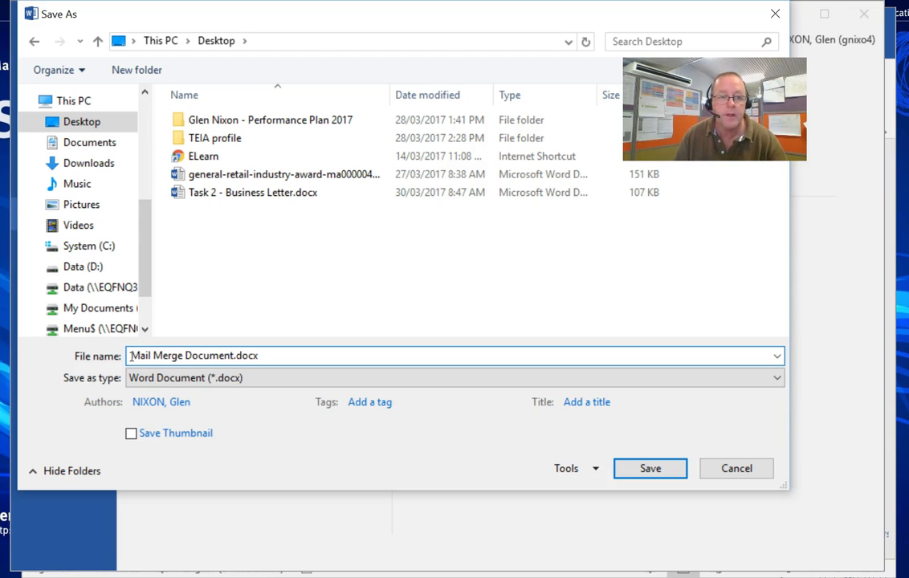
left_click(654, 469)
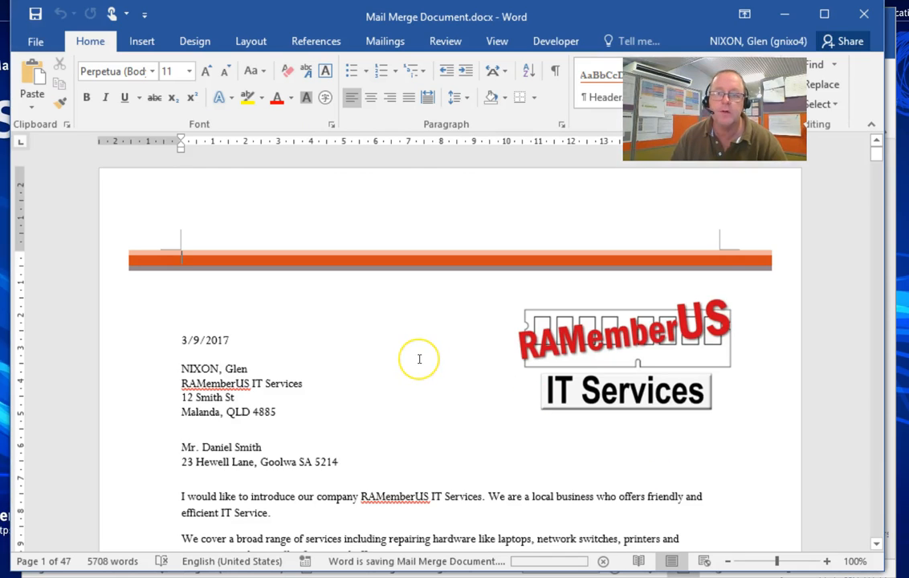